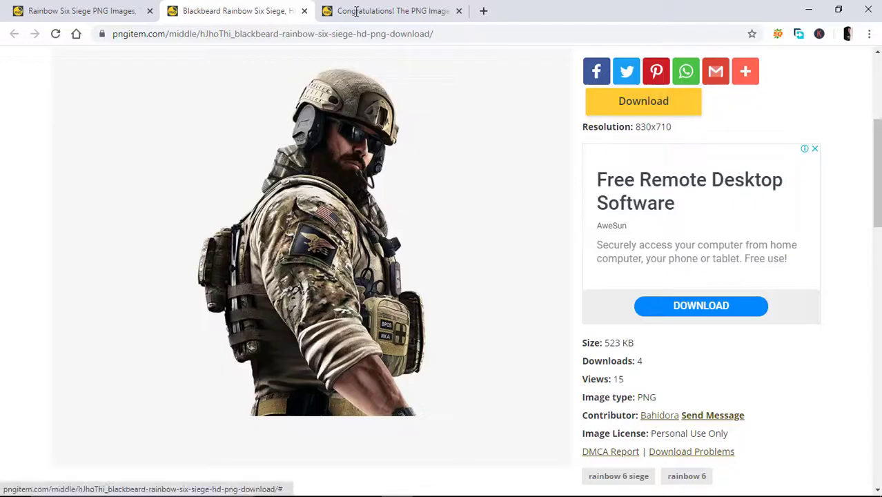
# Search Google Images for 'background images full action rainbow siege'
pyautogui.click(483, 10)
pyautogui.write('bac')
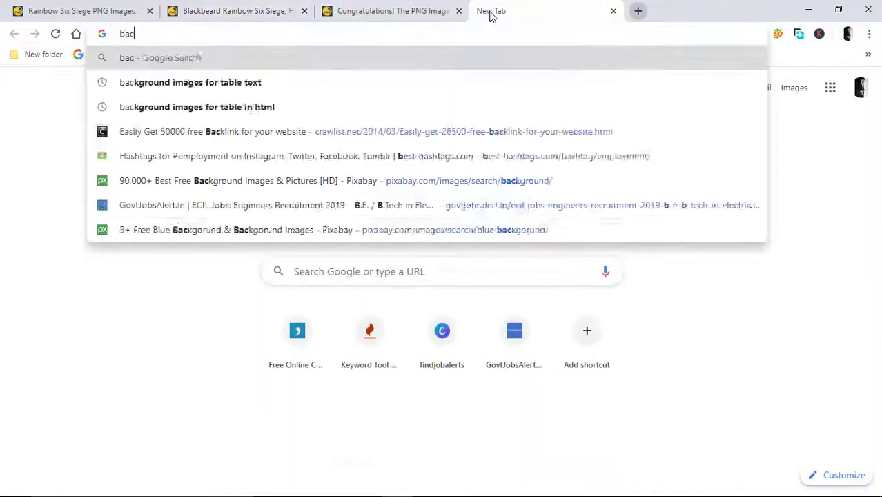
pyautogui.write('kground images full action rain')
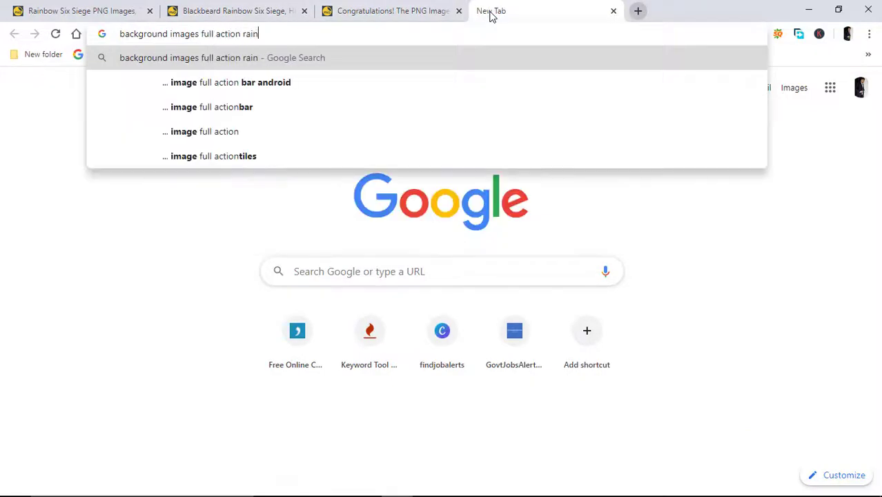
pyautogui.write('bow siege')
pyautogui.press('Return')
pyautogui.click(179, 111)
# Open the Rainbow Six Siege Review action scene and copy the image
pyautogui.scroll(-2, 237, 251)
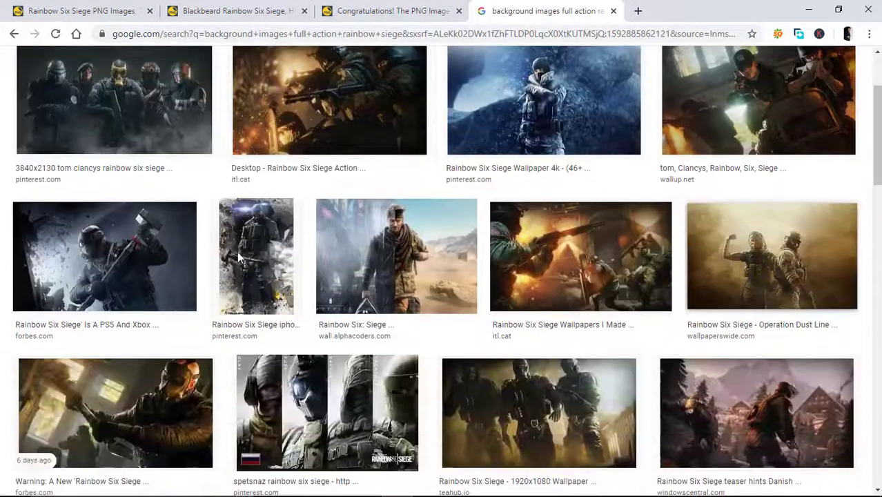
pyautogui.scroll(-1, 269, 245)
pyautogui.scroll(-2, 269, 245)
pyautogui.scroll(-6, 269, 245)
pyautogui.scroll(-5, 269, 245)
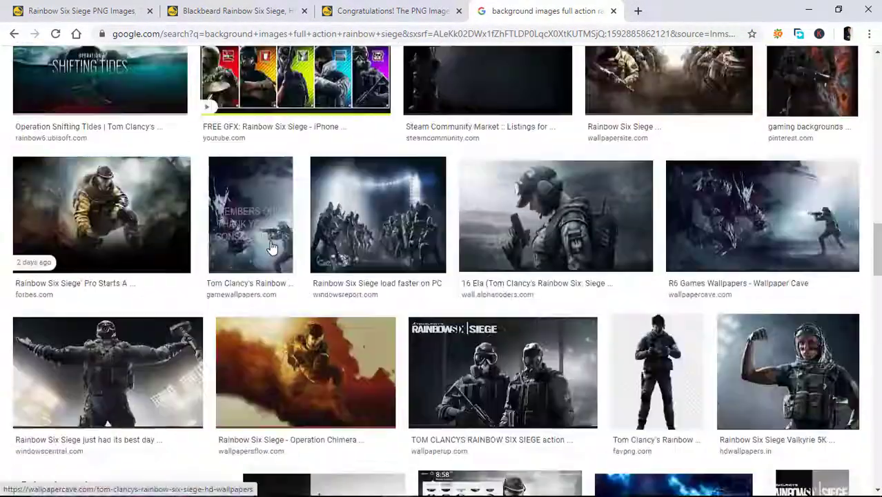
pyautogui.scroll(-5, 269, 245)
pyautogui.scroll(-5, 269, 245)
pyautogui.scroll(-2, 271, 247)
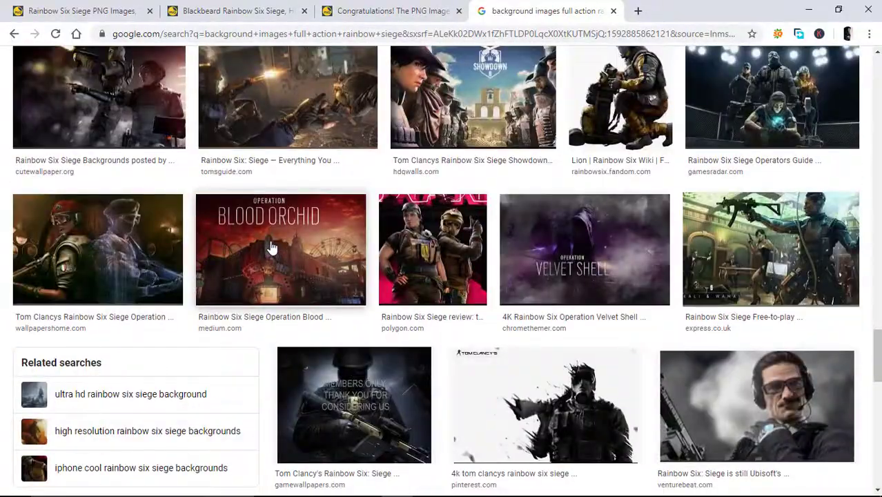
pyautogui.scroll(-5, 271, 247)
pyautogui.scroll(-5, 271, 247)
pyautogui.scroll(-5, 271, 247)
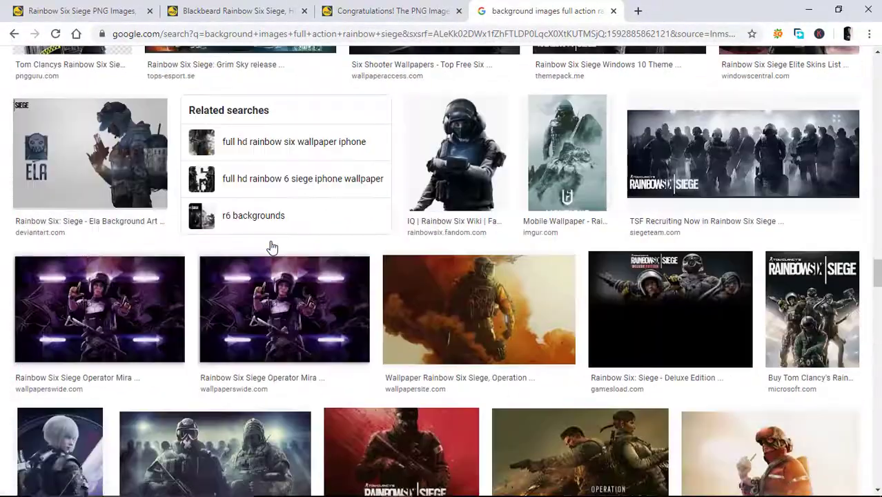
pyautogui.scroll(-5, 271, 247)
pyautogui.scroll(-3, 271, 247)
pyautogui.scroll(-4, 271, 247)
pyautogui.scroll(-5, 271, 247)
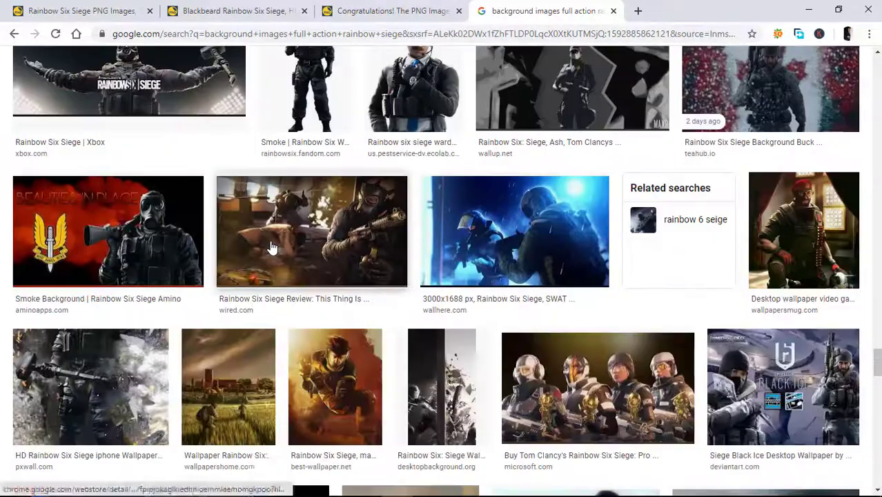
pyautogui.click(271, 247)
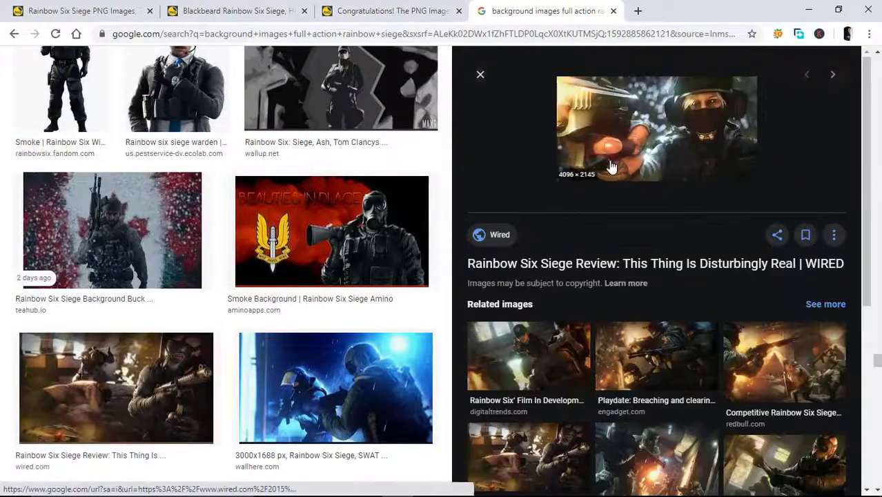
pyautogui.scroll(-3, 606, 168)
pyautogui.click(803, 164)
pyautogui.scroll(-5, 803, 162)
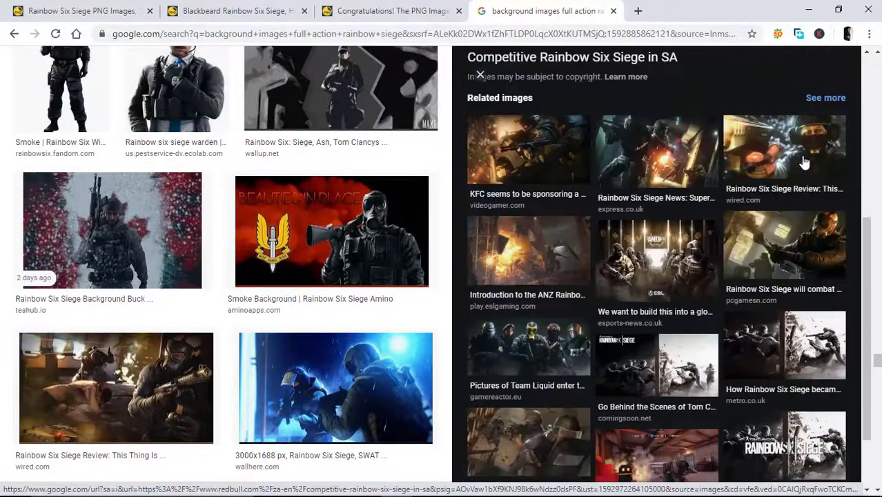
pyautogui.scroll(-2, 803, 162)
pyautogui.scroll(7, 587, 278)
pyautogui.rightClick(658, 180)
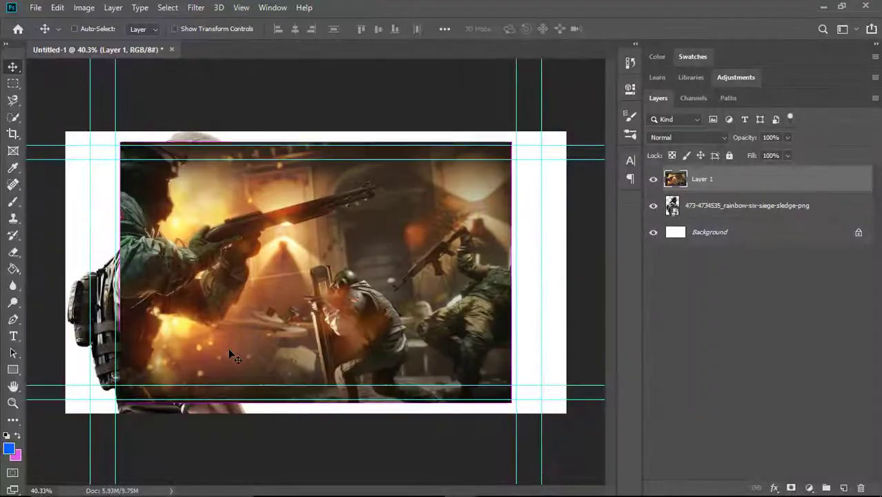
# Stretch the pasted battle scene to fill the canvas and place it below the soldier
pyautogui.moveTo(234, 242); pyautogui.dragTo(181, 225)
pyautogui.moveTo(457, 386); pyautogui.dragTo(567, 462)
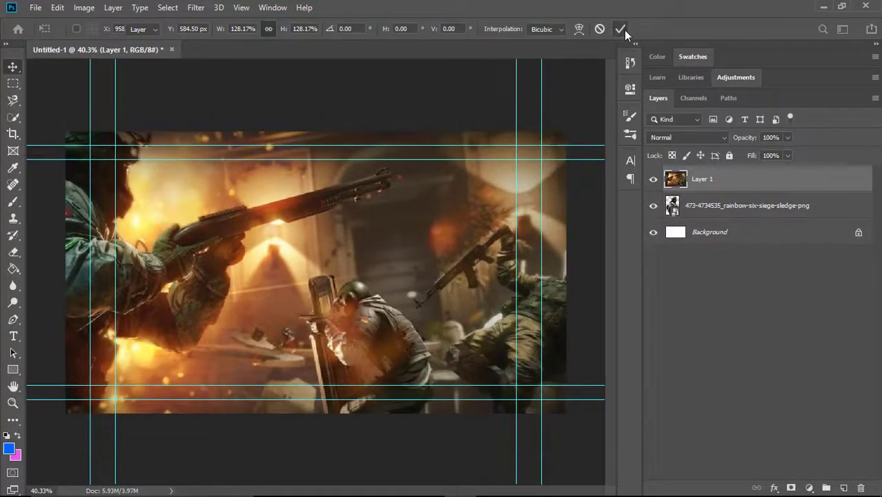
pyautogui.click(619, 28)
pyautogui.moveTo(701, 179); pyautogui.dragTo(701, 219)
# Apply a Gaussian Blur with radius 6.8 to the battle scene
pyautogui.click(195, 7)
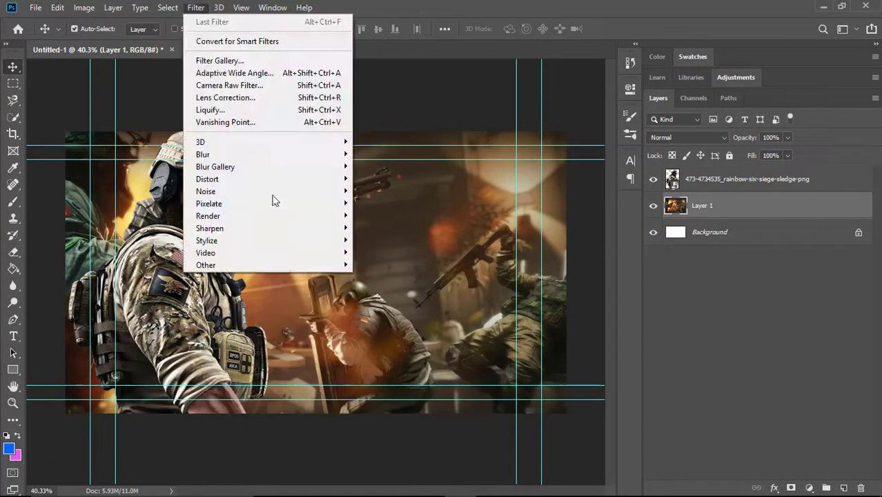
pyautogui.click(386, 209)
pyautogui.moveTo(389, 282); pyautogui.dragTo(376, 279)
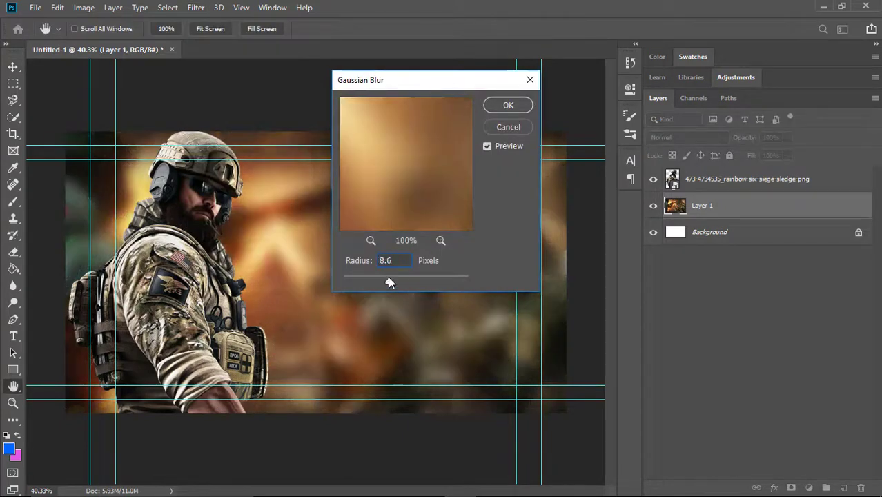
pyautogui.click(507, 105)
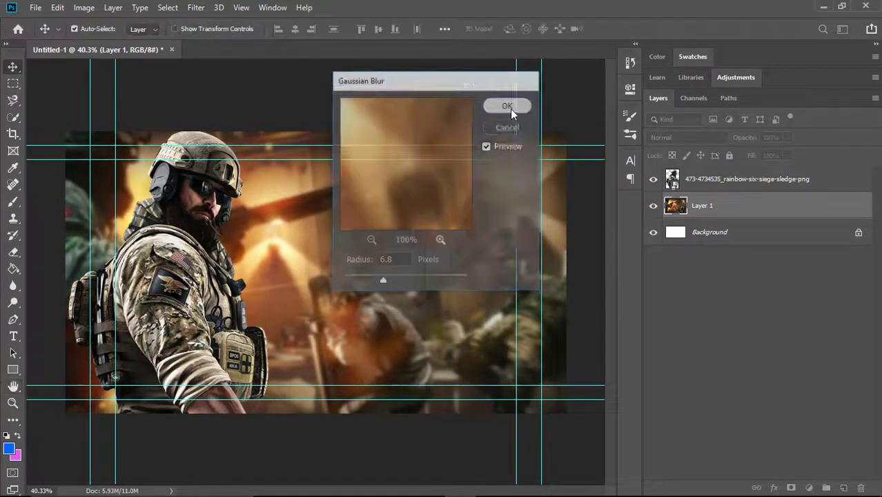
# On a new layer above the soldier, paint light yellow over him
pyautogui.click(739, 179)
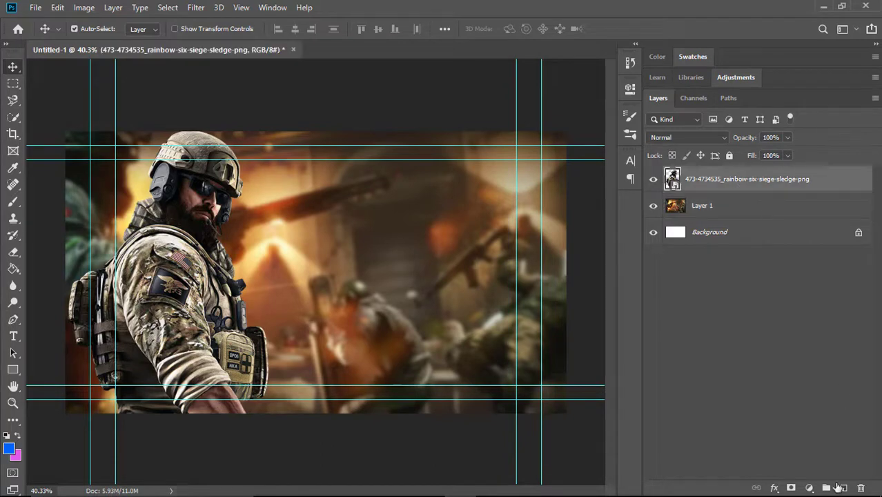
pyautogui.click(843, 488)
pyautogui.click(8, 449)
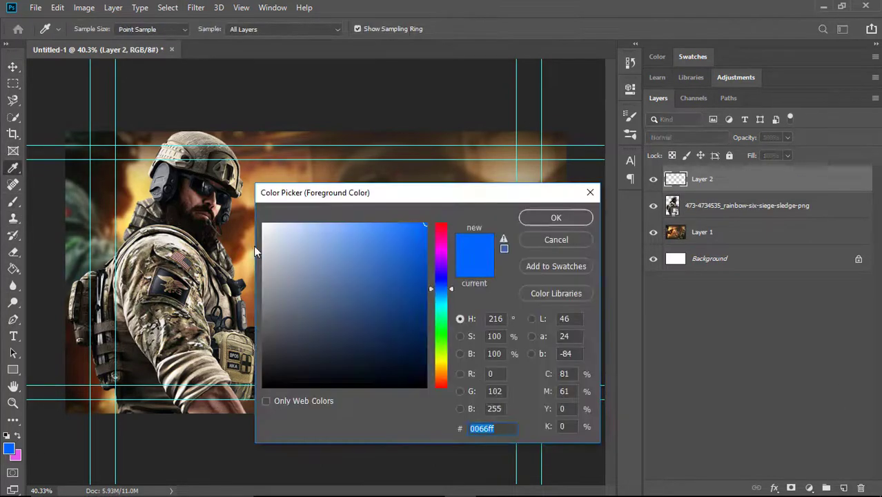
pyautogui.click(441, 364)
pyautogui.click(337, 227)
pyautogui.click(569, 217)
pyautogui.keyDown('alt'); pyautogui.scroll(-1, 242, 197); pyautogui.keyUp('alt')
pyautogui.moveTo(248, 197); pyautogui.dragTo(262, 359)
# Clip the yellow paint layer to the soldier and set its blend mode to Saturation
pyautogui.rightClick(735, 179)
pyautogui.click(620, 250)
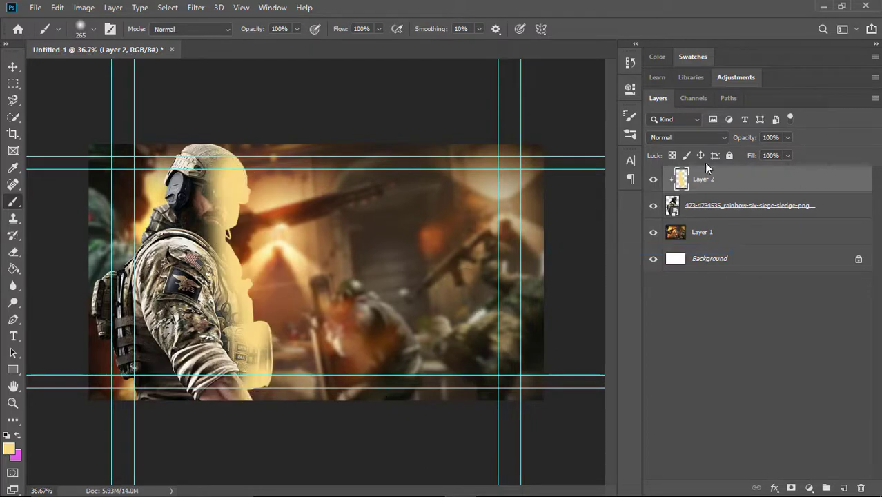
pyautogui.click(686, 137)
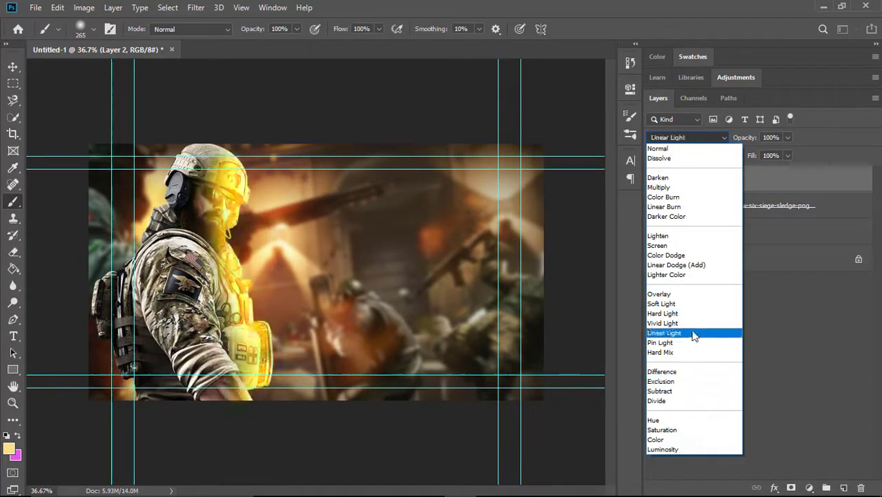
pyautogui.click(681, 433)
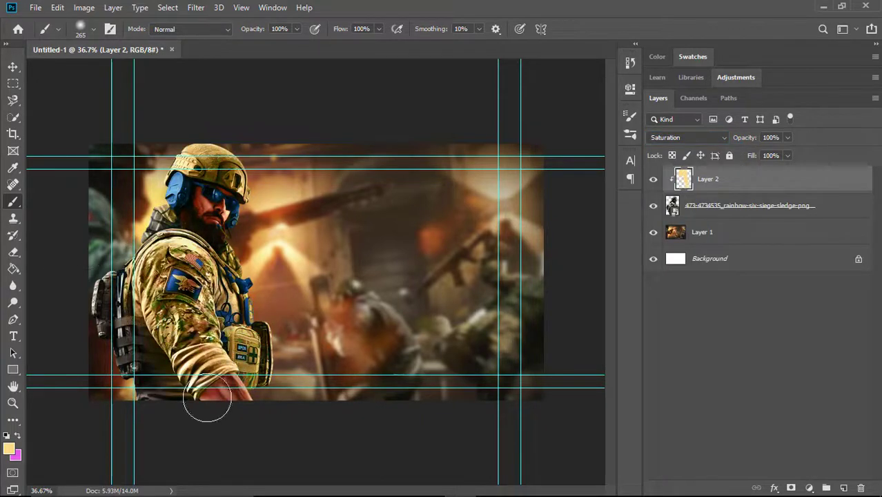
pyautogui.click(12, 67)
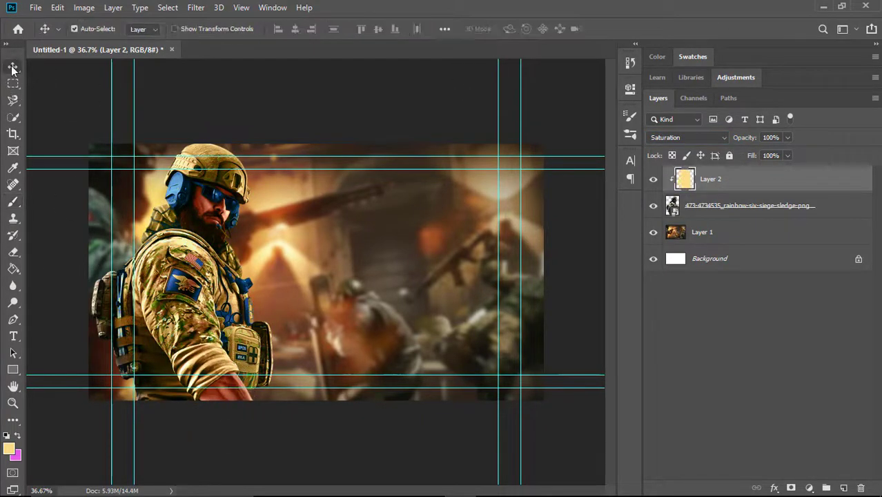
# Open tools psd.psd from the Aimgod > GG Thumbnail folder in Photoshop
pyautogui.hotkey('alt', 'Tab')
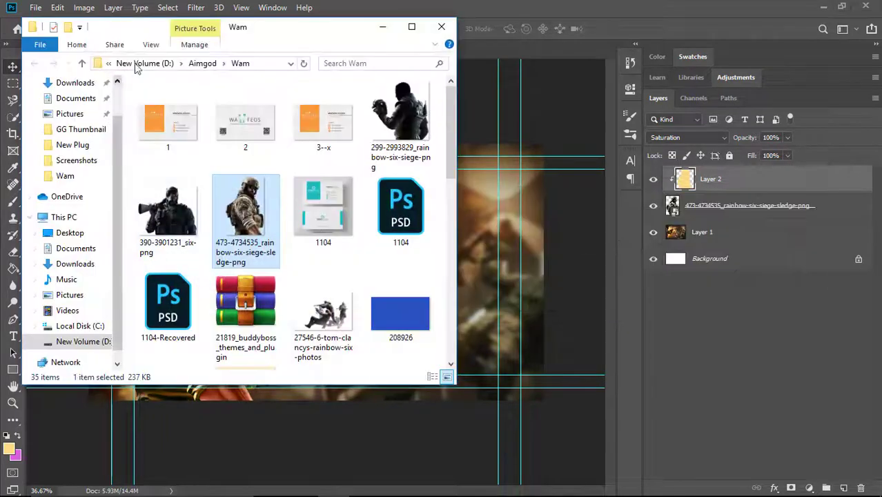
pyautogui.click(203, 63)
pyautogui.click(331, 142)
pyautogui.doubleClick(331, 142)
pyautogui.click(374, 32)
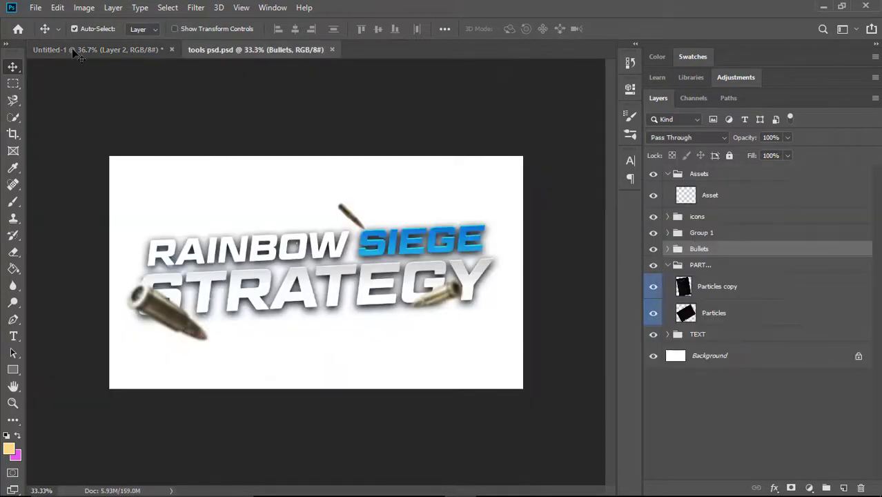
# Paint black around the edges of the Untitled-1 thumbnail
pyautogui.click(76, 50)
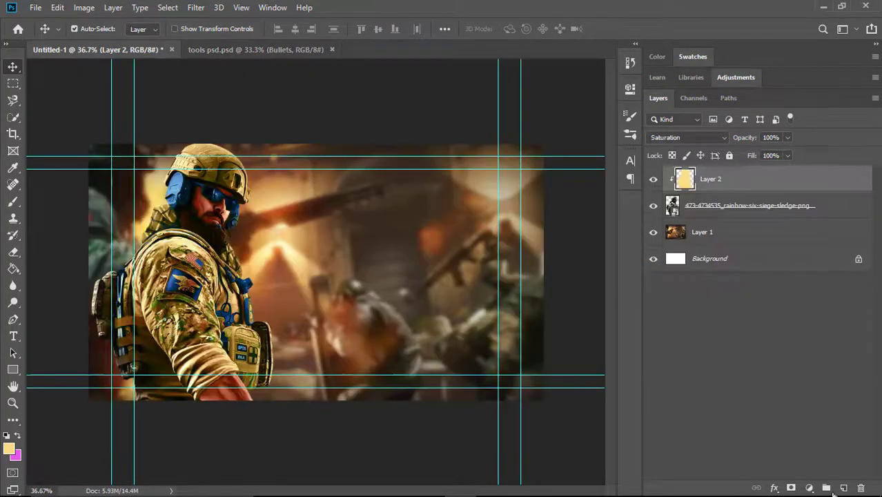
pyautogui.click(9, 450)
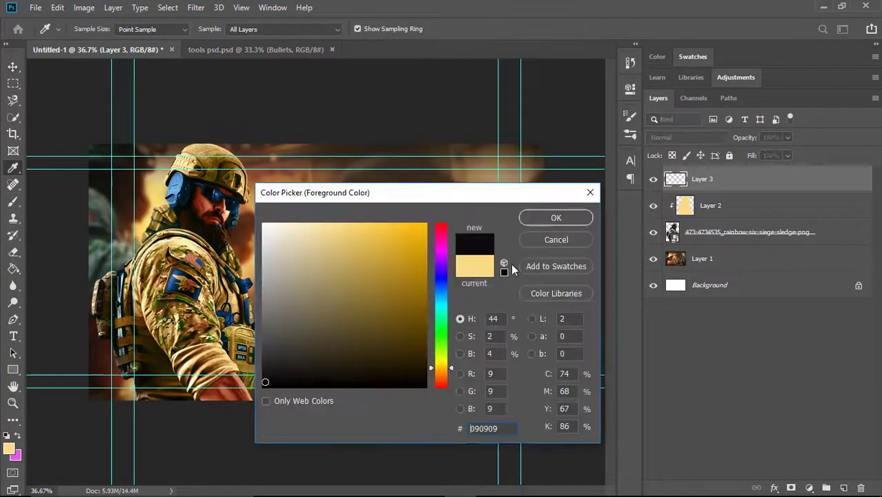
pyautogui.click(555, 217)
pyautogui.moveTo(147, 158)
pyautogui.mouseDown()
pyautogui.moveTo(552, 400)
pyautogui.moveTo(201, 371)
pyautogui.mouseUp()
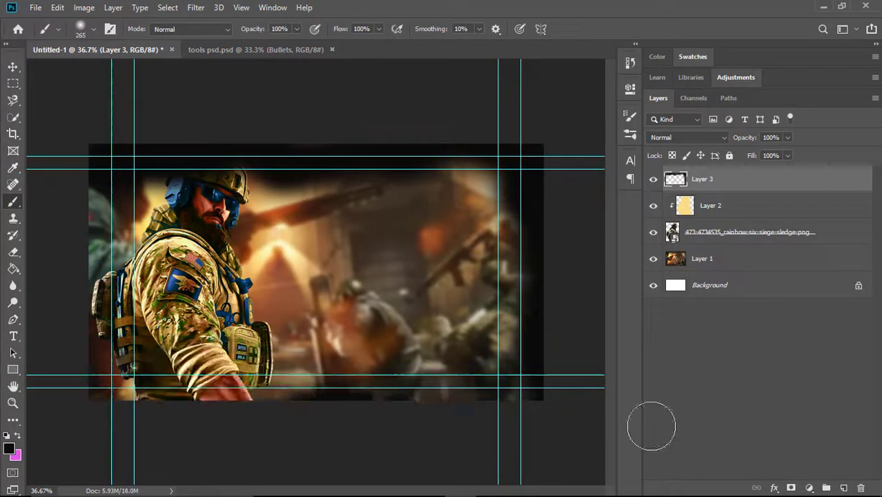
pyautogui.moveTo(524, 386)
pyautogui.mouseDown()
pyautogui.moveTo(228, 368)
pyautogui.moveTo(90, 299)
pyautogui.moveTo(97, 179)
pyautogui.mouseUp()
# Keep the vignette layer at Normal blend and reduce its fill to 33%
pyautogui.click(686, 137)
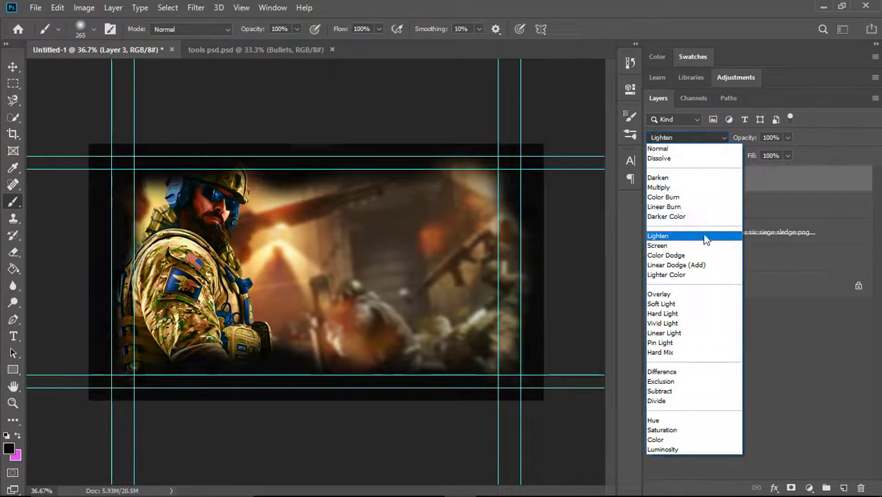
pyautogui.click(708, 237)
pyautogui.click(686, 137)
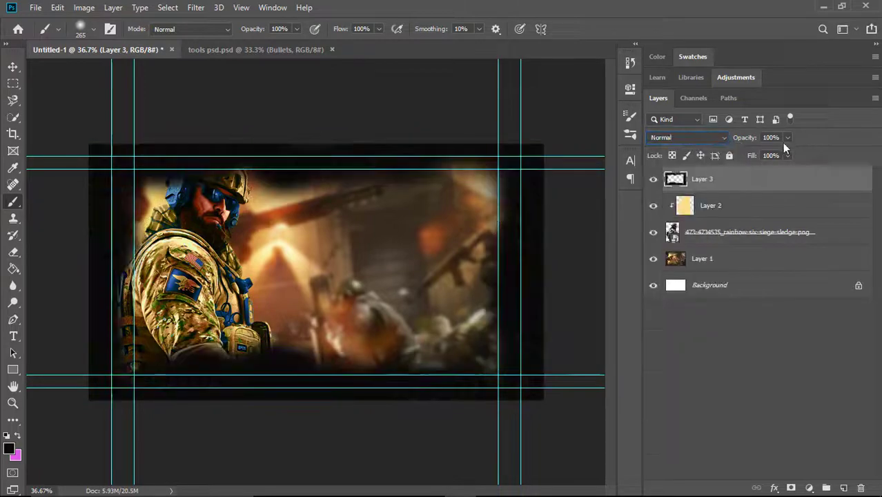
pyautogui.moveTo(787, 171); pyautogui.dragTo(745, 169)
pyautogui.press('v')
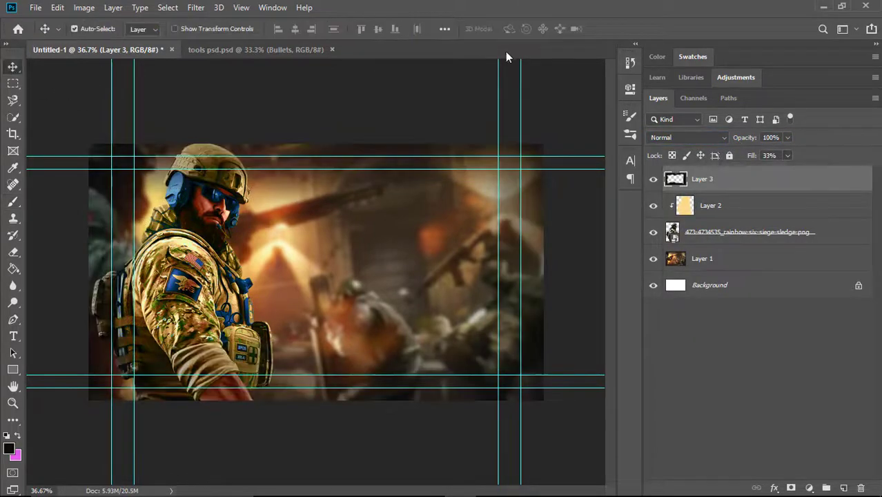
pyautogui.hotkey('ctrl', '-')
# Copy the TEXT title group from tools psd into the thumbnail and scale it beside the soldier
pyautogui.click(252, 49)
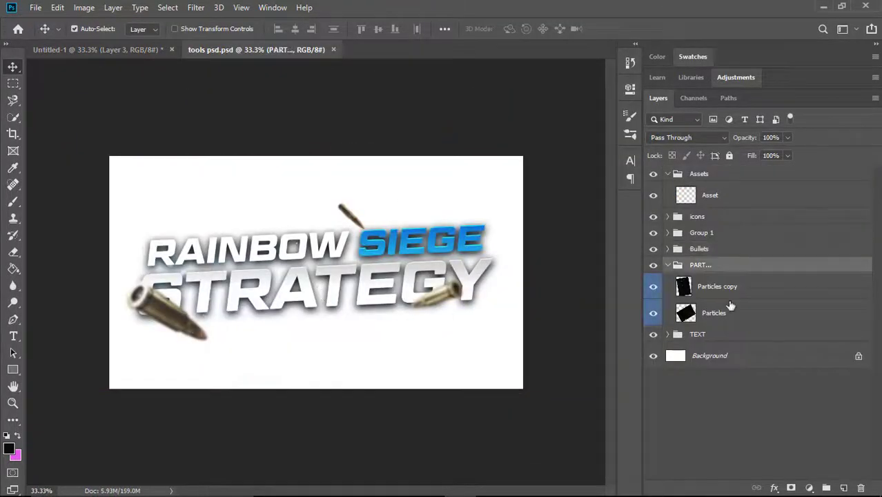
pyautogui.moveTo(142, 63); pyautogui.dragTo(331, 276)
pyautogui.hotkey('ctrl', 't')
pyautogui.moveTo(527, 321)
pyautogui.mouseDown()
pyautogui.moveTo(504, 291)
pyautogui.moveTo(522, 288)
pyautogui.mouseUp()
pyautogui.moveTo(311, 237)
pyautogui.mouseDown()
pyautogui.moveTo(310, 264)
pyautogui.moveTo(310, 254)
pyautogui.mouseUp()
pyautogui.press('Return')
# Hide the title, overlay and soldier layers, leaving only the battle background
pyautogui.click(716, 272)
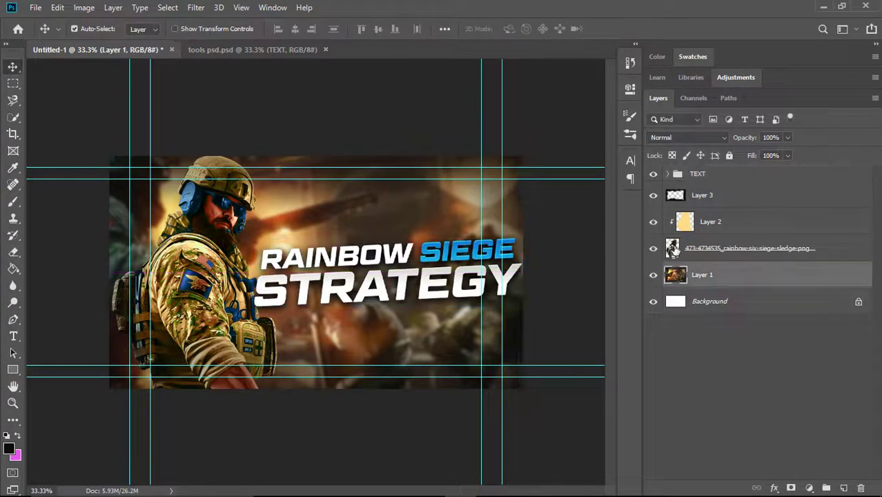
pyautogui.moveTo(652, 173); pyautogui.dragTo(653, 196)
pyautogui.click(653, 222)
pyautogui.click(653, 248)
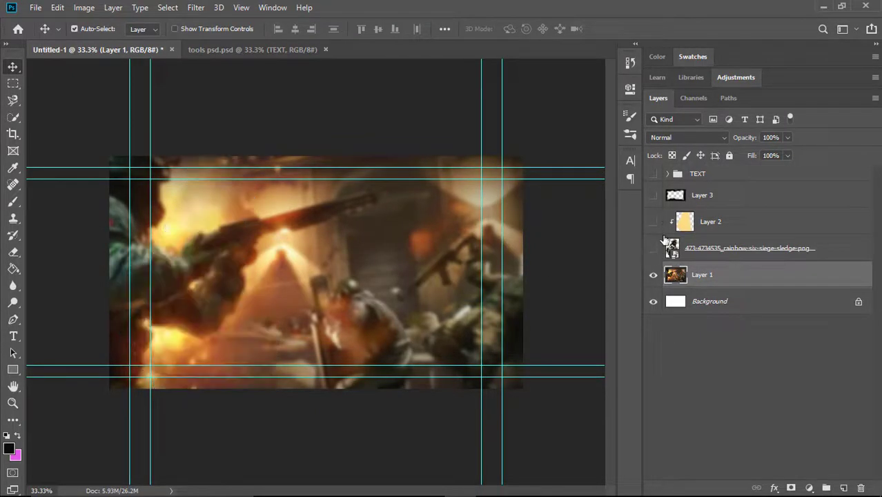
pyautogui.scroll(3, 228, 276)
# Add a GHOST text layer in Arial Black at 72 pt
pyautogui.scroll(-2, 228, 276)
pyautogui.press('t')
pyautogui.click(298, 296)
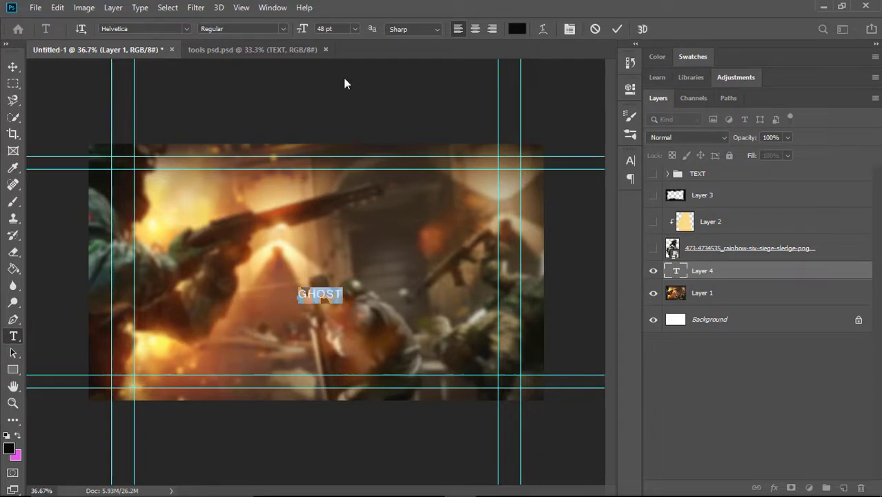
pyautogui.click(355, 29)
pyautogui.click(325, 197)
pyautogui.click(184, 29)
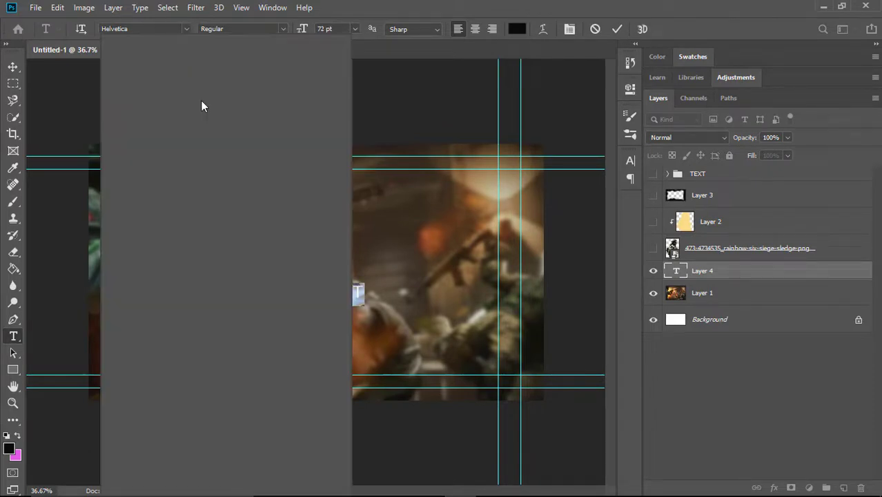
pyautogui.click(138, 67)
pyautogui.click(265, 30)
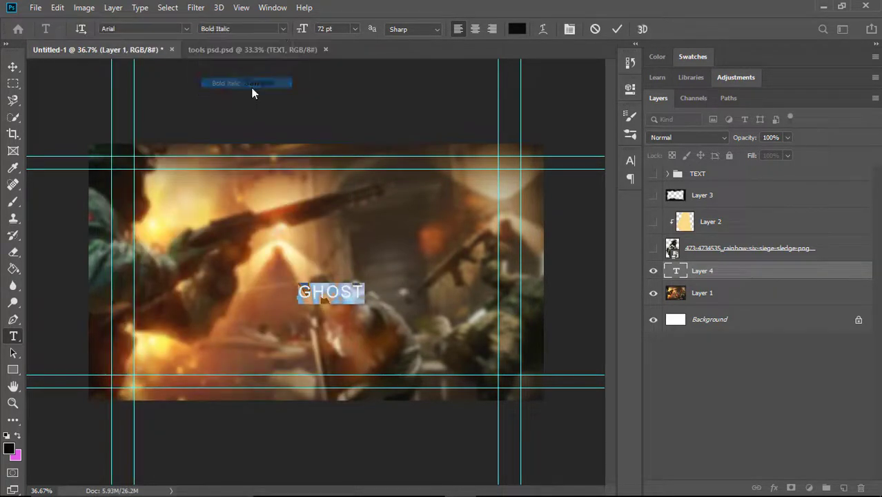
pyautogui.click(221, 91)
pyautogui.hotkey('ctrl', 't')
pyautogui.hotkey('ctrl', 't')
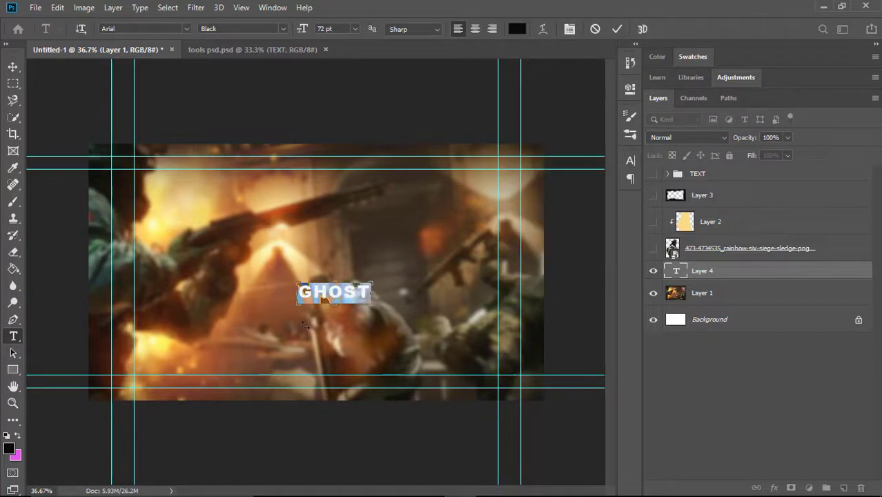
pyautogui.hotkey('ctrl', 't')
pyautogui.hotkey('ctrl', 'Return')
# Make GHOST white and enlarge it across the top of the canvas
pyautogui.click(515, 33)
pyautogui.write('ffffff')
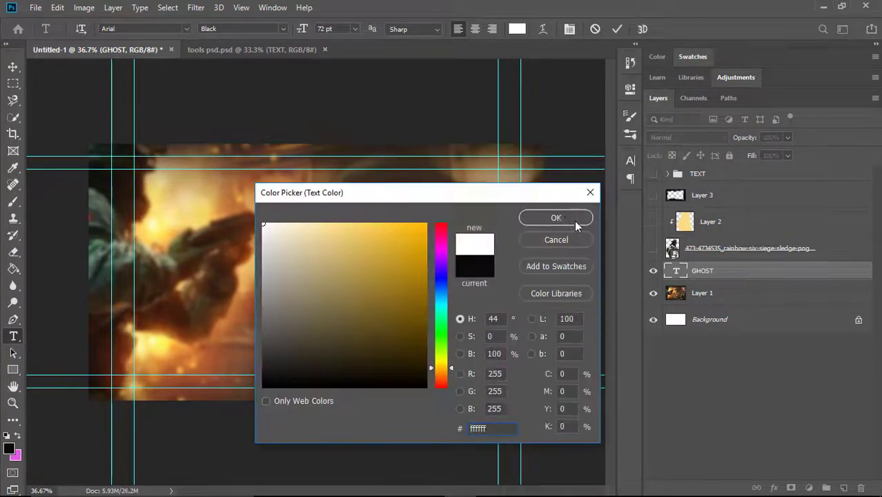
pyautogui.click(559, 217)
pyautogui.hotkey('ctrl', 't')
pyautogui.moveTo(335, 291)
pyautogui.mouseDown()
pyautogui.moveTo(124, 155)
pyautogui.moveTo(533, 267)
pyautogui.mouseUp()
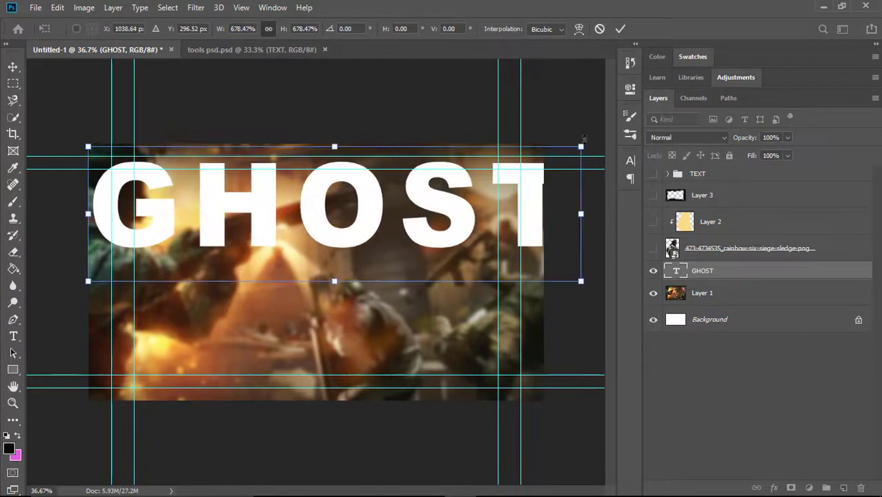
pyautogui.moveTo(533, 206); pyautogui.dragTo(407, 200)
pyautogui.click(630, 160)
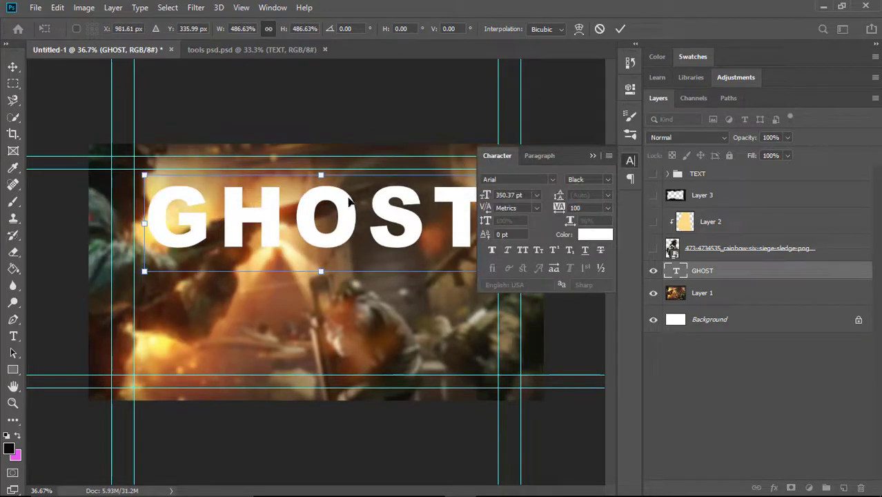
pyautogui.click(619, 29)
# Tighten the headline's letter spacing to -50
pyautogui.click(605, 207)
pyautogui.click(605, 250)
pyautogui.doubleClick(424, 220)
pyautogui.click(607, 207)
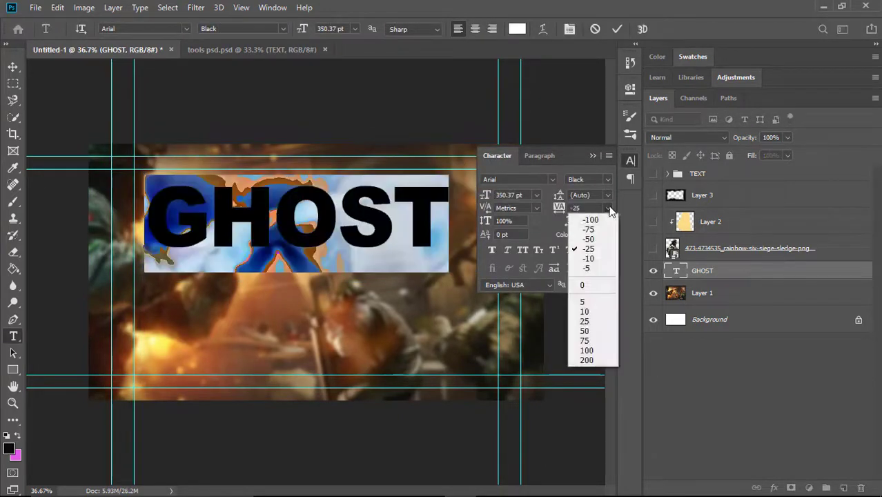
pyautogui.click(586, 276)
pyautogui.click(607, 207)
pyautogui.click(587, 249)
pyautogui.click(607, 207)
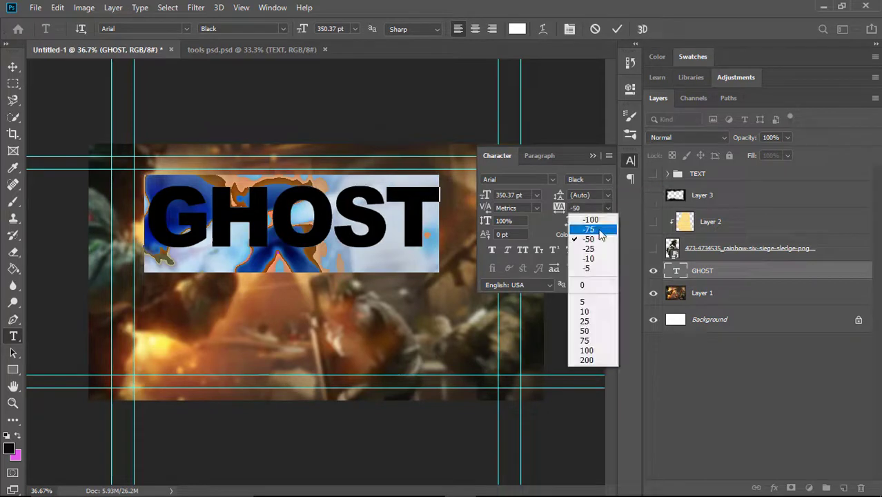
pyautogui.click(594, 234)
# Keep GHOST GAMING white and scale it to about 72.5% across the top
pyautogui.click(557, 217)
pyautogui.click(617, 28)
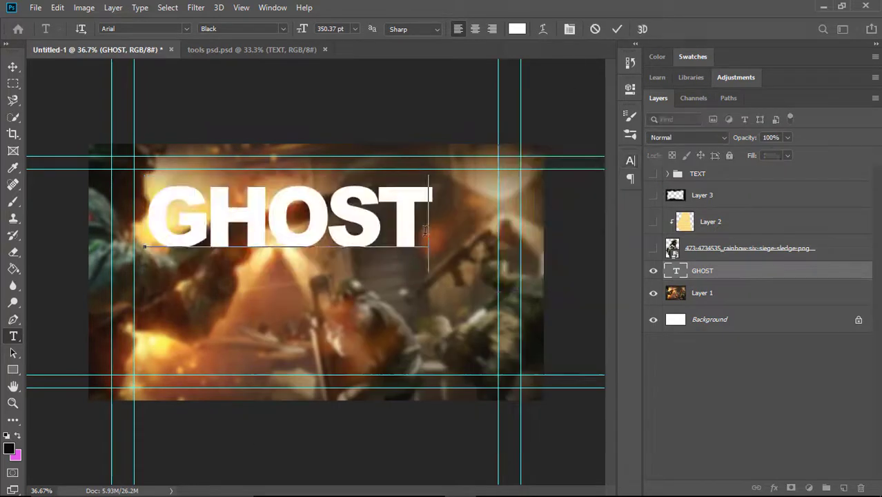
pyautogui.write('GA')
pyautogui.click(620, 29)
pyautogui.hotkey('ctrl', 't')
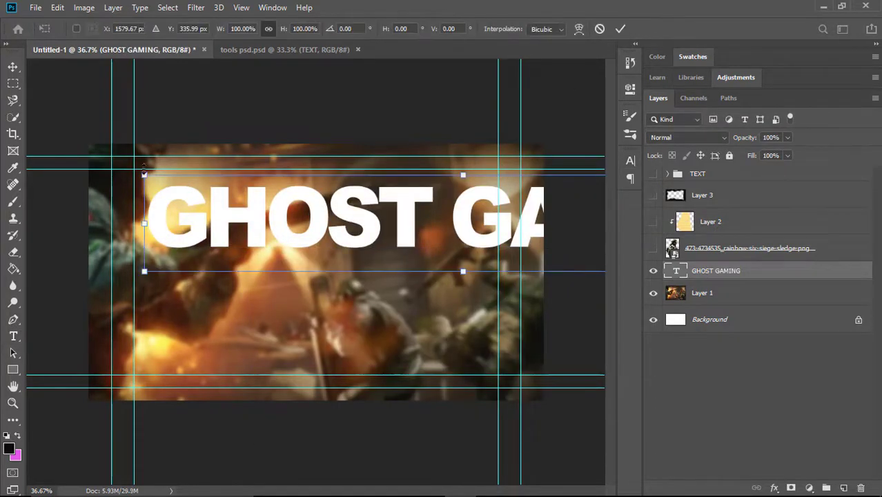
pyautogui.moveTo(146, 173); pyautogui.dragTo(82, 142)
pyautogui.moveTo(538, 176); pyautogui.dragTo(545, 172)
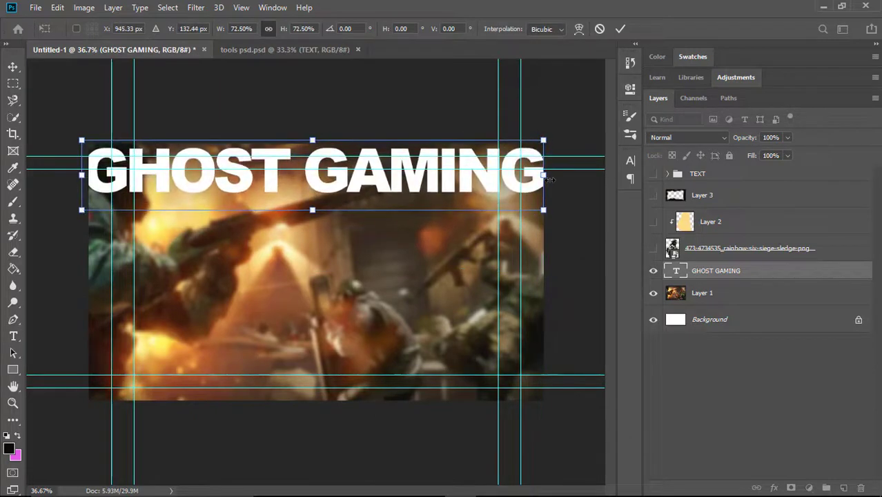
pyautogui.click(619, 29)
# Give the GHOST GAMING layer a Stroke outline with 0% fill
pyautogui.rightClick(689, 273)
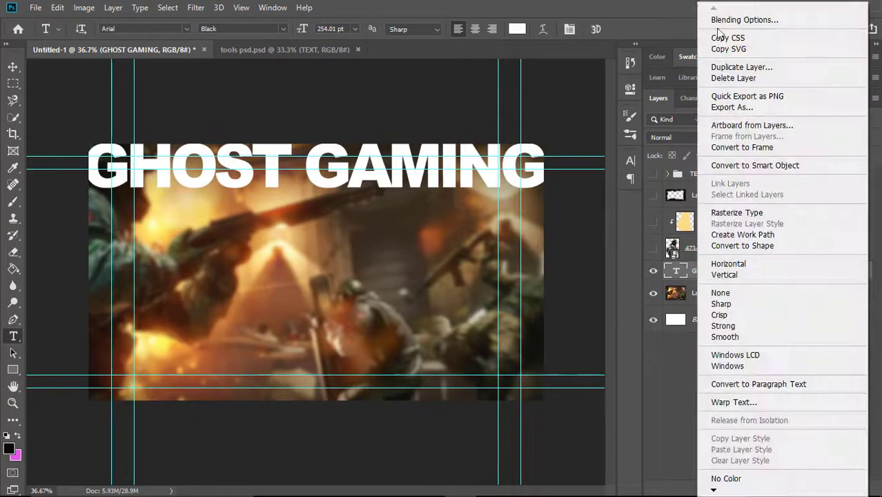
pyautogui.click(723, 22)
pyautogui.click(297, 276)
pyautogui.click(290, 193)
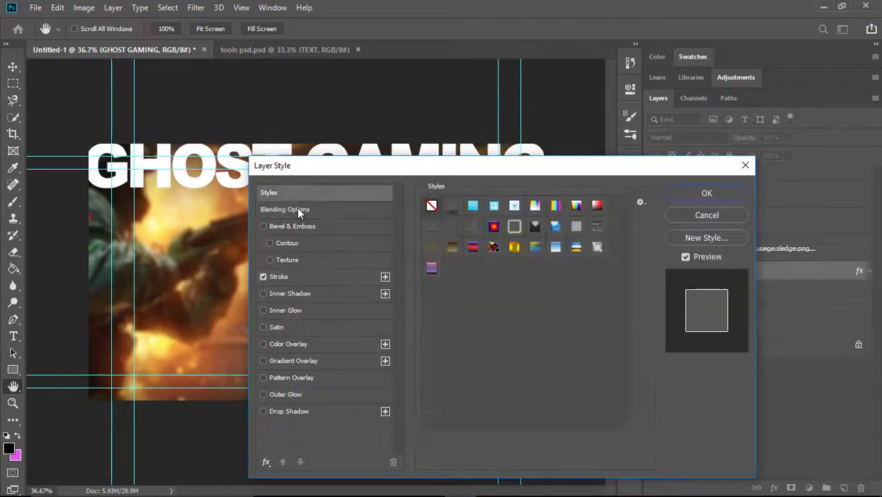
pyautogui.click(296, 209)
pyautogui.moveTo(599, 390); pyautogui.dragTo(543, 387)
pyautogui.press('Return')
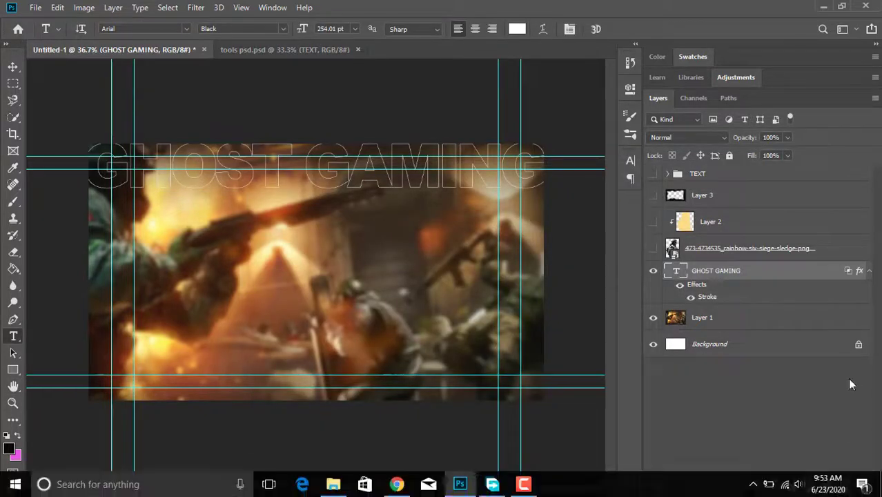
# Group the outlined text, duplicate it in rows down the canvas, and set Group 1 opacity to 36%
pyautogui.hotkey('ctrl', 'g')
pyautogui.click(668, 270)
pyautogui.click(724, 286)
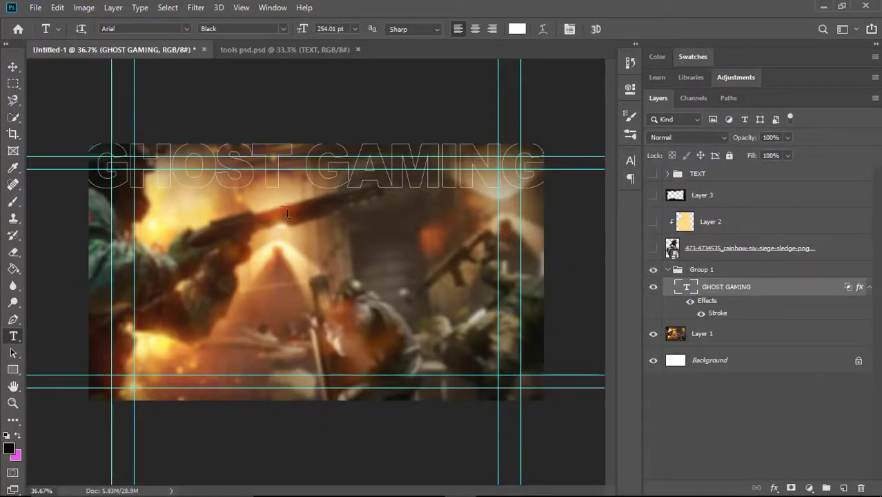
pyautogui.press('v')
pyautogui.moveTo(237, 173)
pyautogui.mouseDown()
pyautogui.moveTo(238, 271)
pyautogui.moveTo(260, 302)
pyautogui.moveTo(243, 403)
pyautogui.mouseUp()
pyautogui.keyDown('alt'); pyautogui.click(345, 245); pyautogui.keyUp('alt')
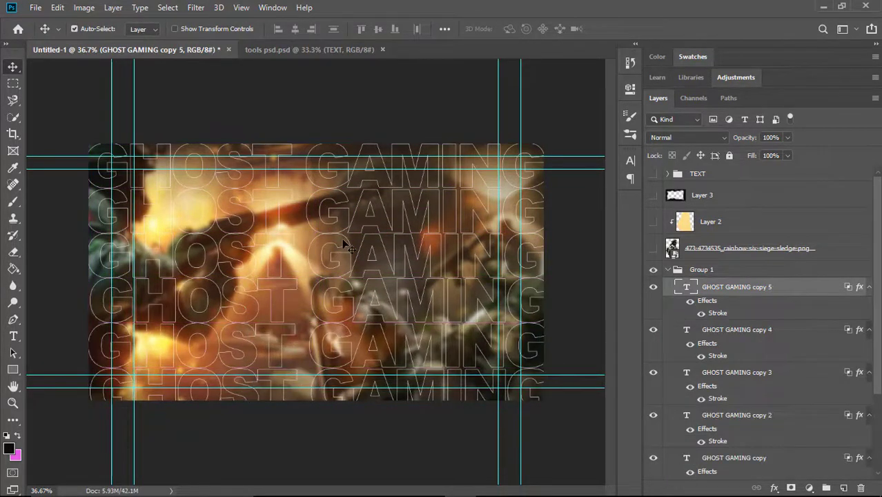
pyautogui.click(701, 270)
pyautogui.moveTo(788, 152); pyautogui.dragTo(750, 153)
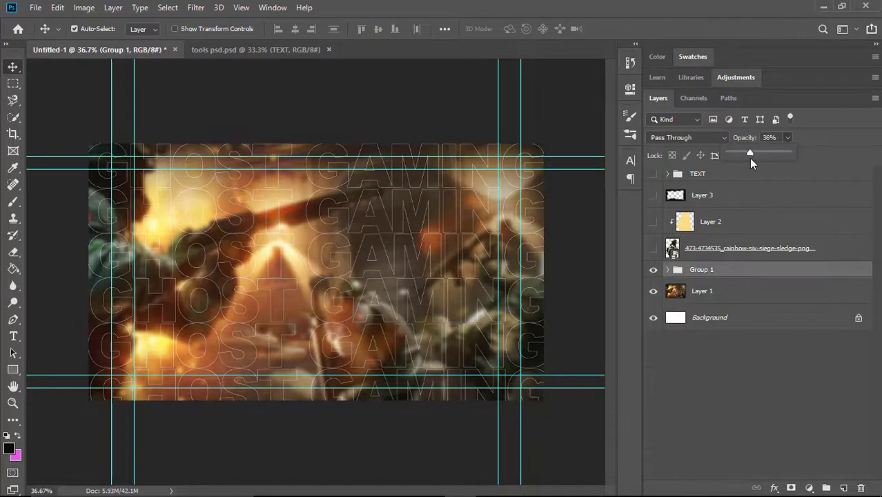
# Show the soldier, Layer 2, Layer 3 and TEXT group again
pyautogui.click(653, 248)
pyautogui.click(653, 221)
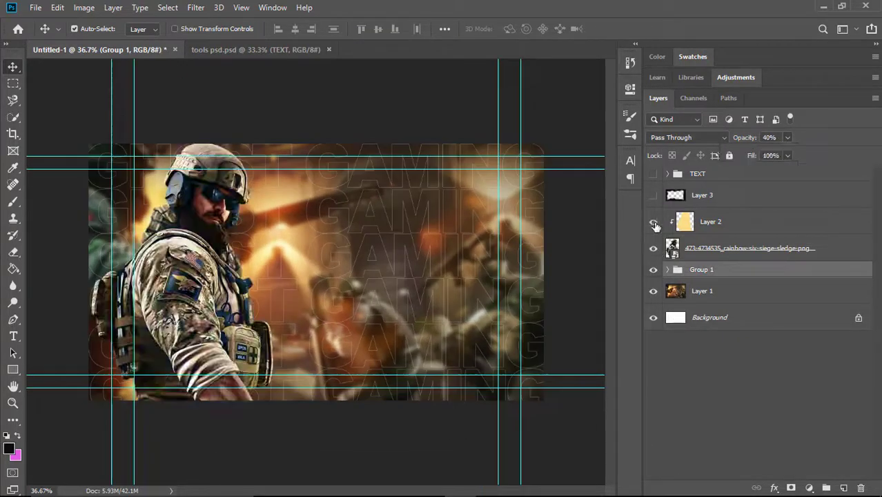
pyautogui.click(653, 195)
pyautogui.click(653, 174)
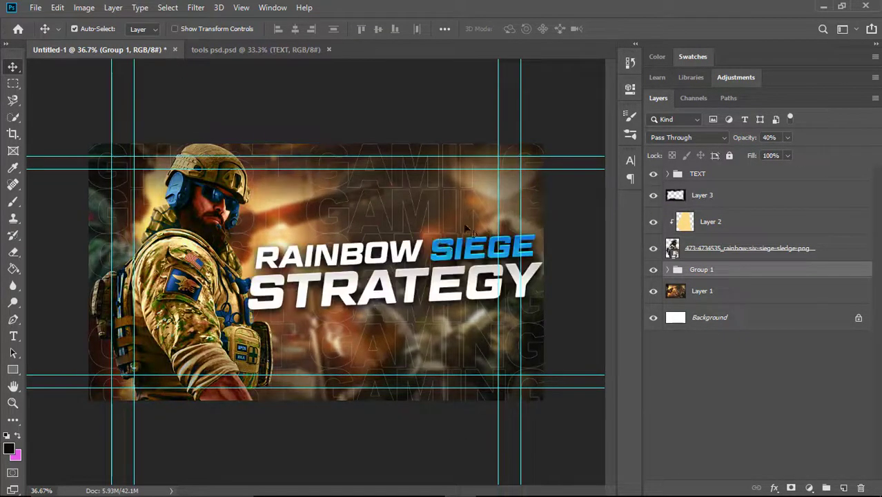
# Edit the title's RAINBOW SIEGE line, deleting the word RAINBOW
pyautogui.click(425, 255)
pyautogui.click(13, 336)
pyautogui.click(416, 252)
pyautogui.press('BackSpace')
pyautogui.press('BackSpace')
pyautogui.press('BackSpace')
pyautogui.press('BackSpace')
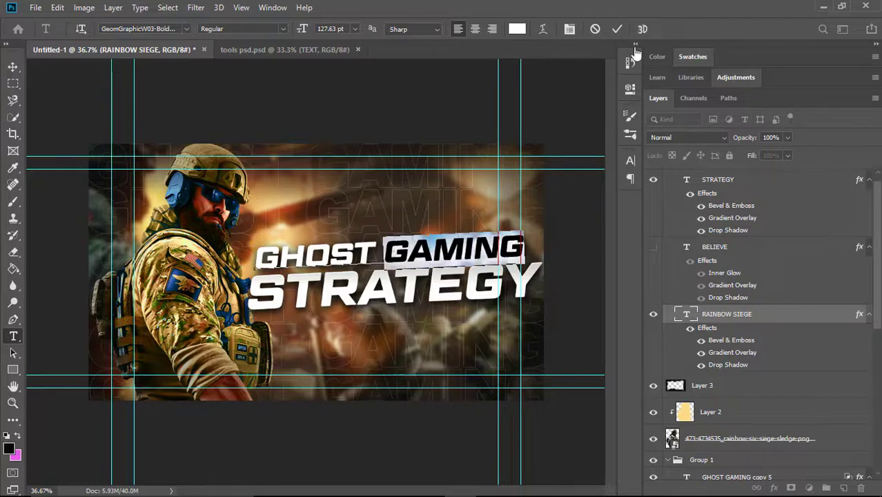
# Colour the word GAMING in the title orange (#f2b143)
pyautogui.scroll(-3, 759, 345)
pyautogui.click(811, 443)
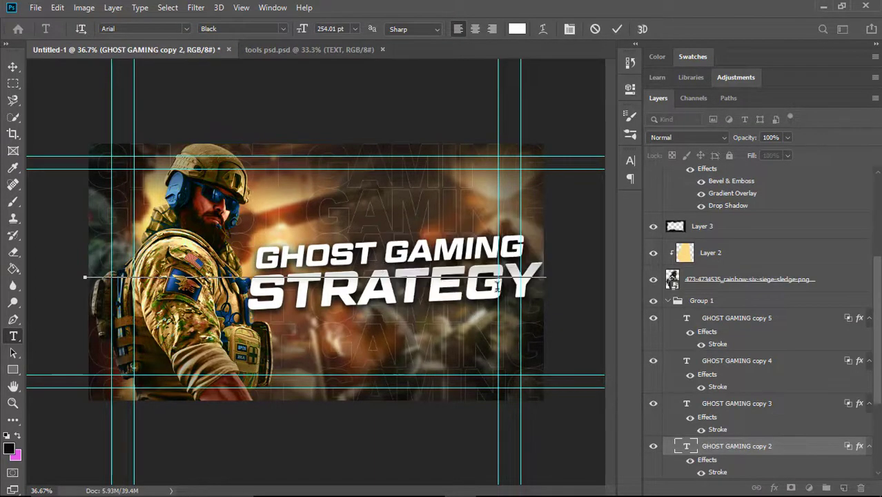
pyautogui.hotkey('ctrl', 'a')
pyautogui.hotkey('ctrl', 'Return')
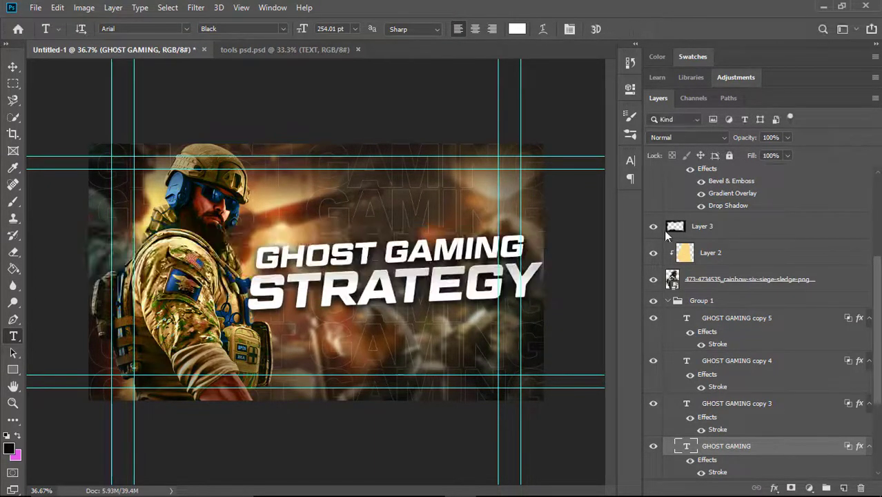
pyautogui.click(330, 227)
pyautogui.click(516, 28)
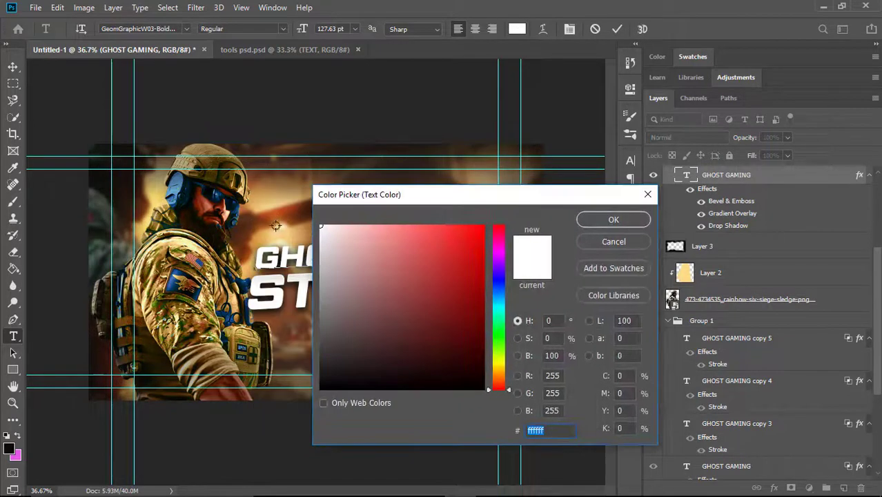
pyautogui.write('f2b143')
pyautogui.press('Return')
pyautogui.hotkey('ctrl', 'Return')
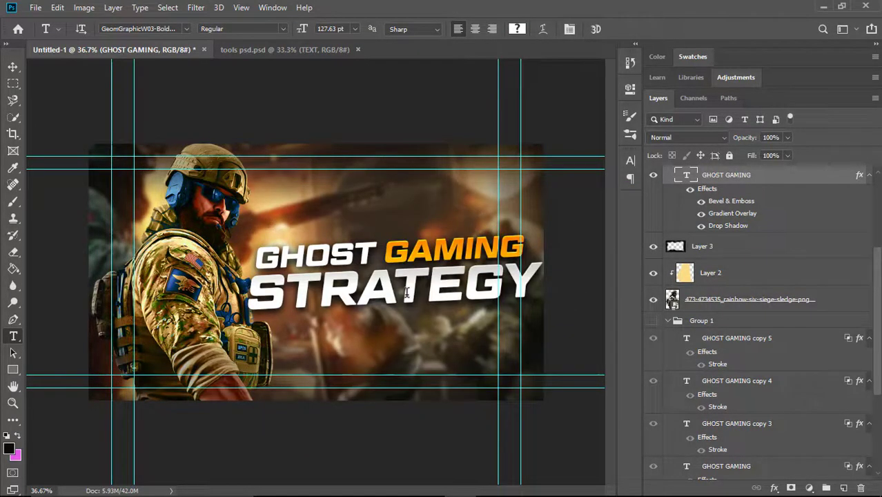
# Retype the STRATEGY word as STREAMING and shrink it to fit under GHOST GAMING
pyautogui.doubleClick(523, 286)
pyautogui.write('STREAMIN')
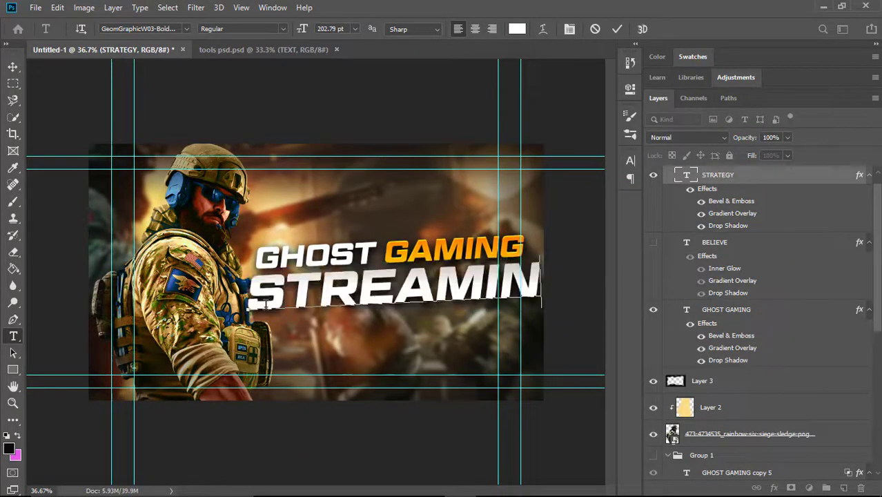
pyautogui.click(618, 28)
pyautogui.hotkey('ctrl', 't')
pyautogui.moveTo(580, 325); pyautogui.dragTo(530, 312)
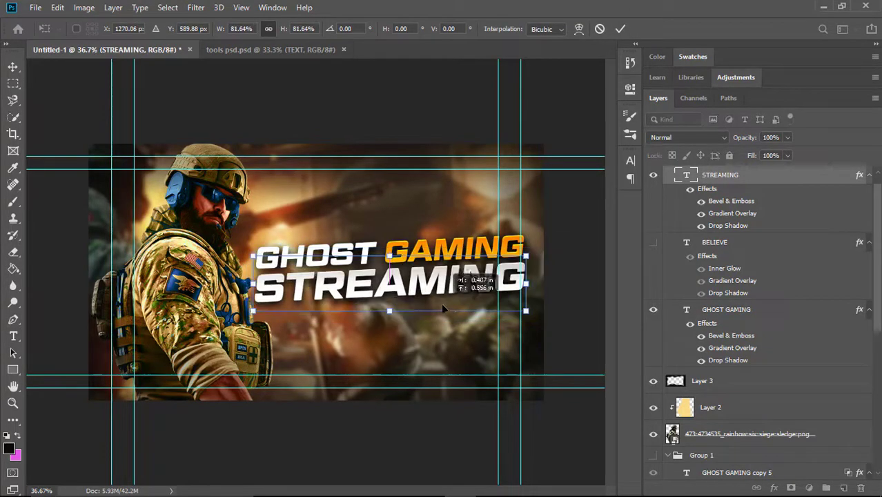
pyautogui.press('Return')
# Move the background lettering Group 1 above Layer 2 and fade it to 24% opacity
pyautogui.hotkey('ctrl', '0')
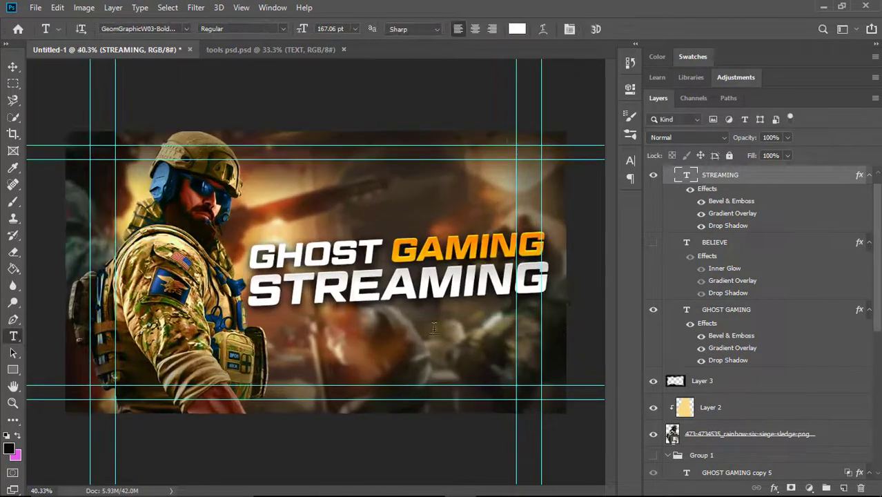
pyautogui.scroll(-2, 649, 408)
pyautogui.click(667, 389)
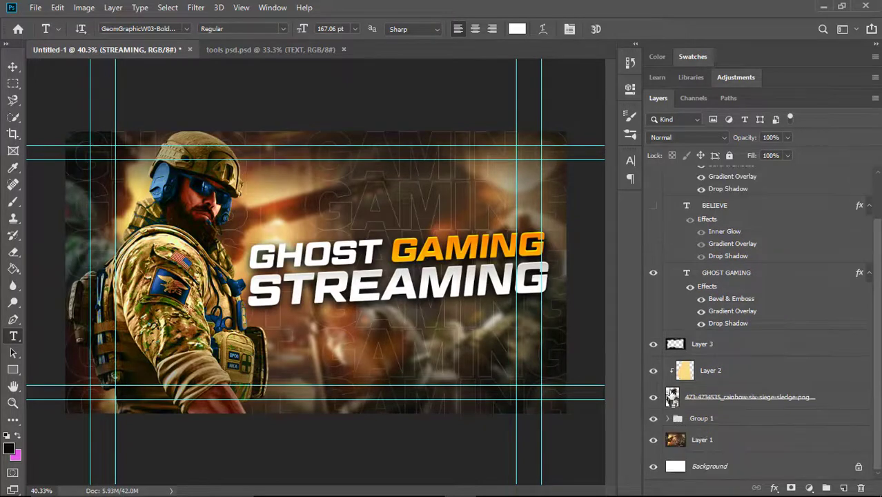
pyautogui.moveTo(701, 418); pyautogui.dragTo(696, 356)
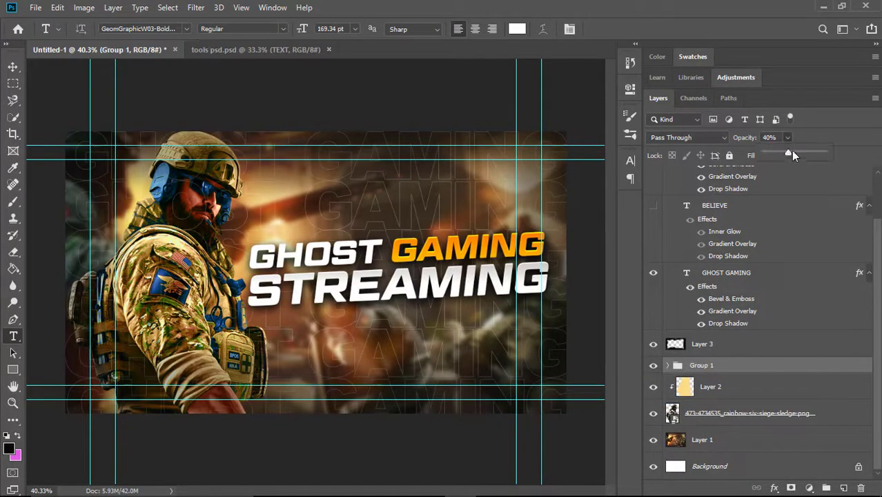
pyautogui.scroll(-2, 316, 276)
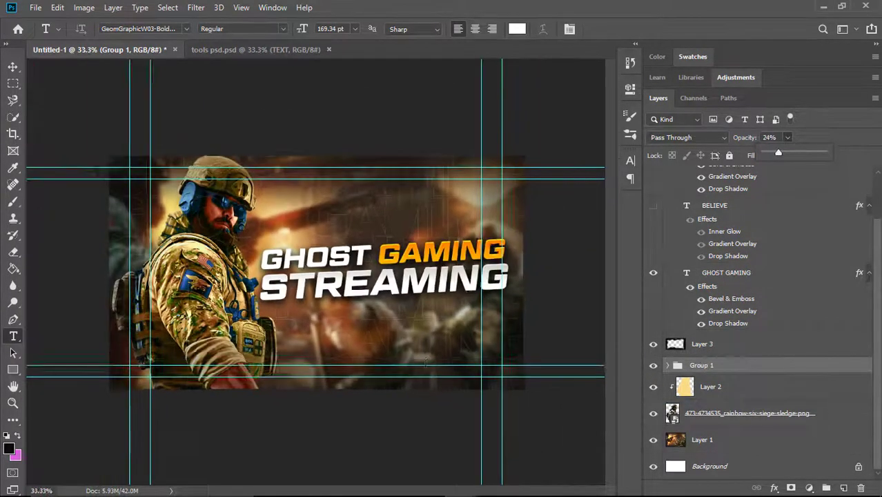
pyautogui.hotkey('ctrl', 't')
pyautogui.press('Return')
pyautogui.scroll(3, 662, 228)
# Scale the TEXT title group up to 116% and shift it up-left
pyautogui.click(663, 258)
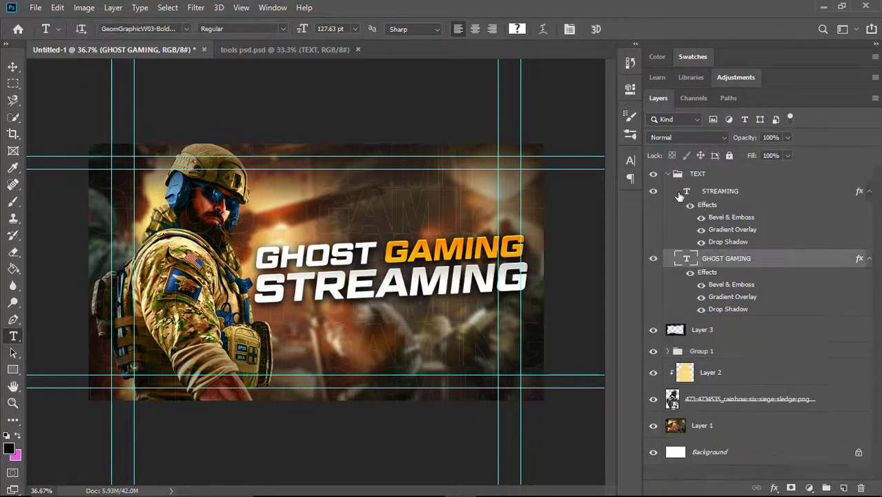
pyautogui.click(667, 174)
pyautogui.hotkey('ctrl', 't')
pyautogui.moveTo(391, 238); pyautogui.dragTo(437, 210)
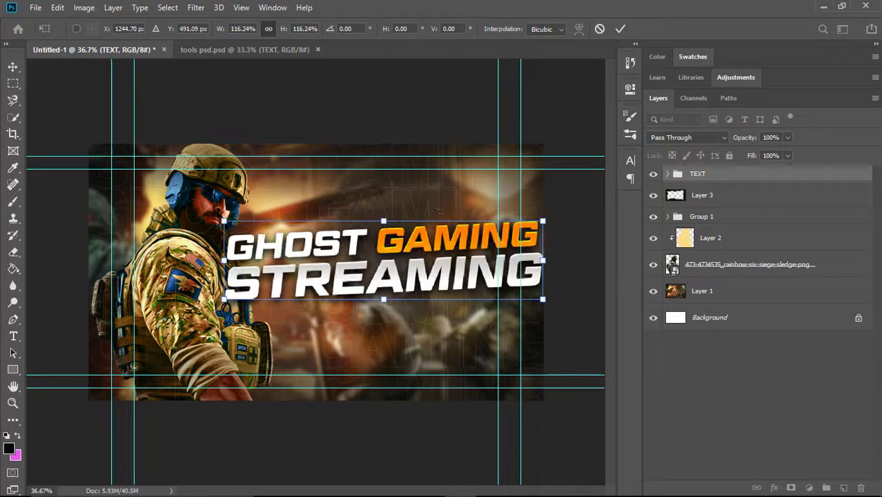
pyautogui.click(624, 28)
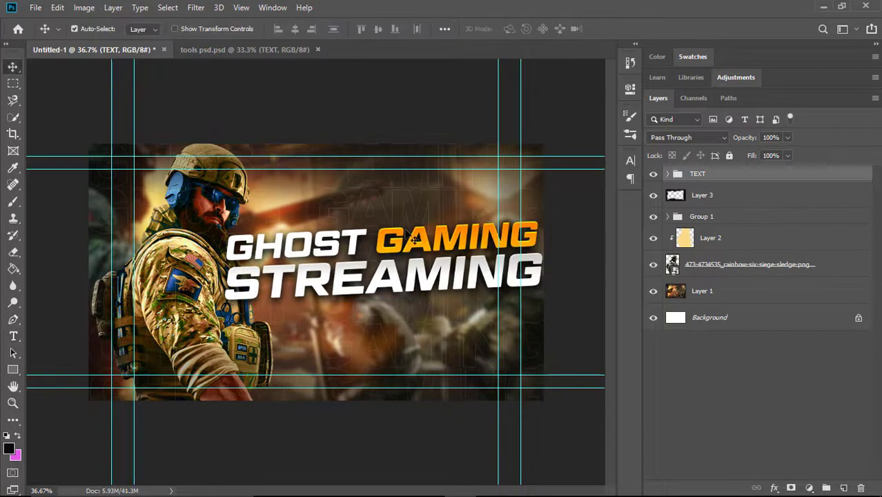
# Colour the letters STRE of STREAMING orange, then duplicate GHOST GAMING below it
pyautogui.keyDown('ctrl'); pyautogui.click(413, 269); pyautogui.keyUp('ctrl')
pyautogui.click(390, 282)
pyautogui.moveTo(367, 280); pyautogui.dragTo(225, 280)
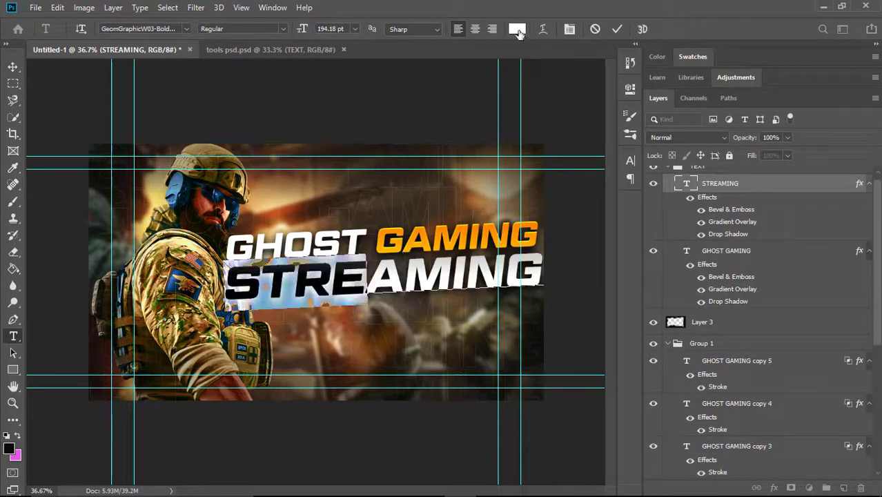
pyautogui.click(516, 28)
pyautogui.click(764, 431)
pyautogui.click(745, 284)
pyautogui.click(864, 269)
pyautogui.hotkey('ctrl', 'h')
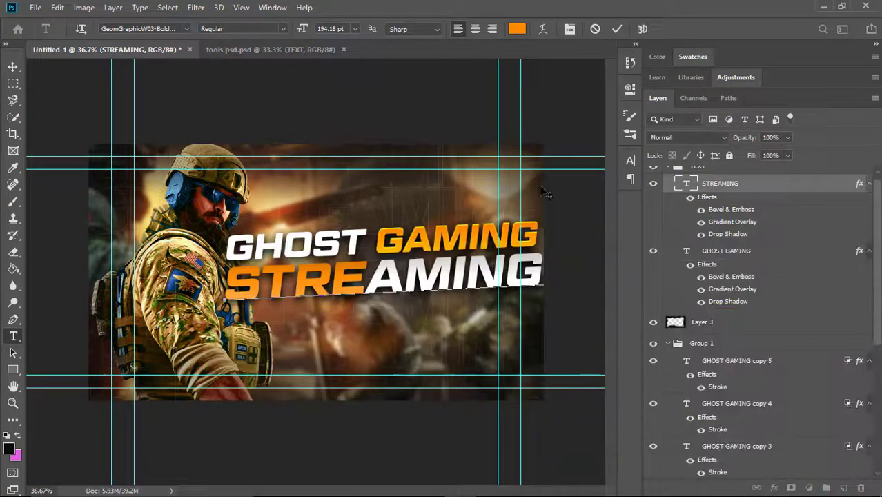
pyautogui.click(616, 28)
pyautogui.press('v')
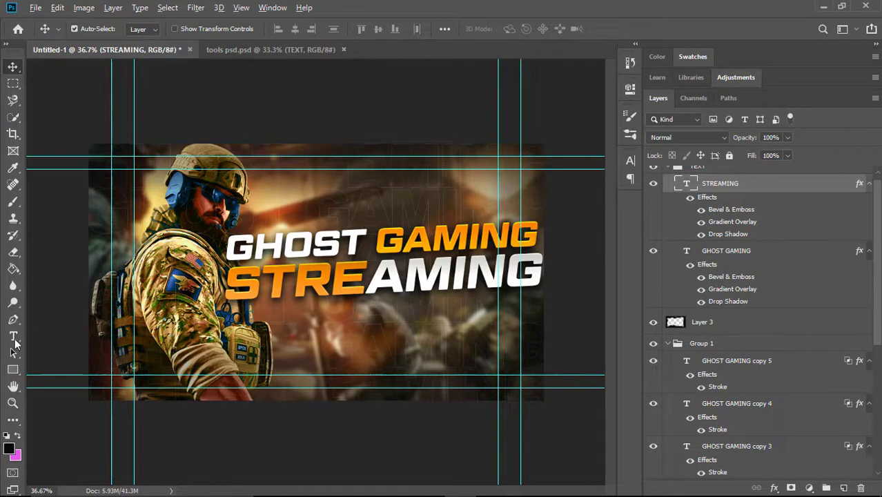
pyautogui.moveTo(386, 241); pyautogui.dragTo(397, 314)
# Retype the duplicated title as LIVE and centre it under STREAMING
pyautogui.doubleClick(395, 316)
pyautogui.write('LIVE')
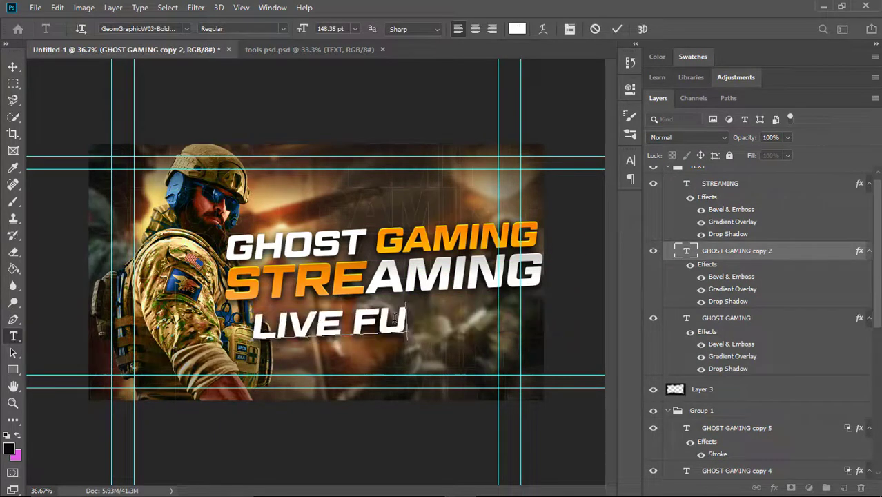
pyautogui.click(616, 29)
pyautogui.hotkey('ctrl', 't')
pyautogui.moveTo(288, 325); pyautogui.dragTo(372, 314)
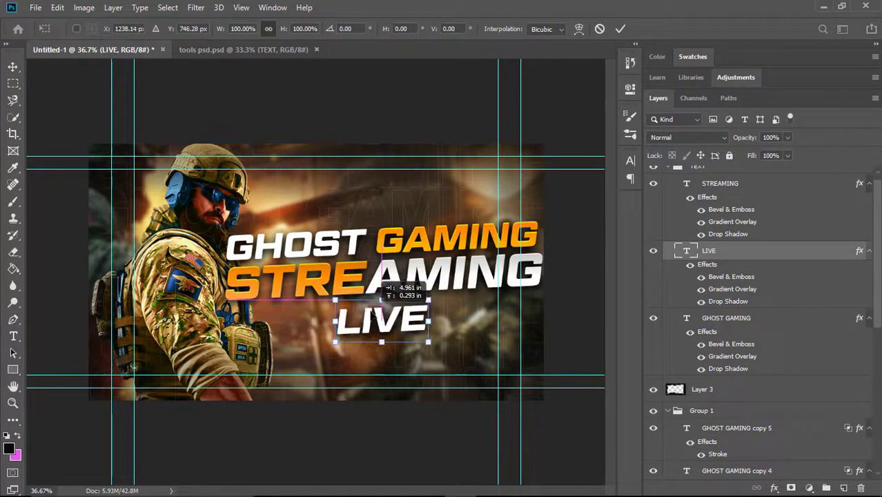
pyautogui.press('Return')
# Colour the letters VE of LIVE orange
pyautogui.press('t')
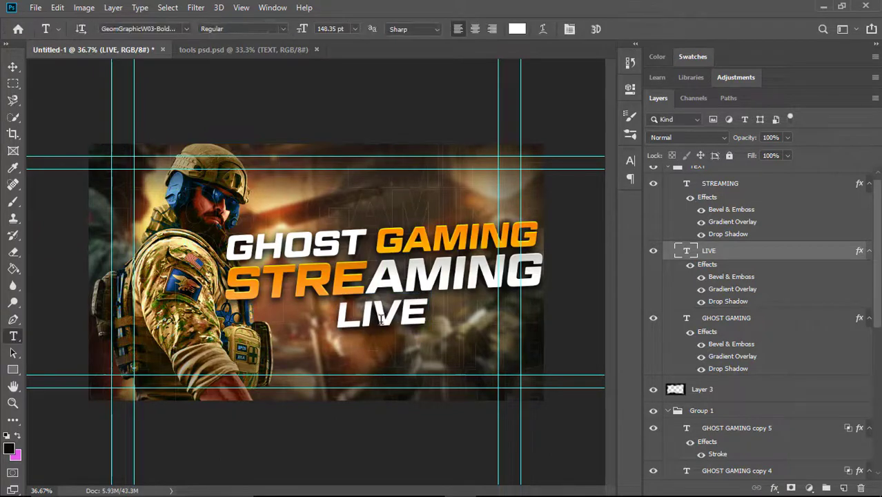
pyautogui.click(516, 28)
pyautogui.moveTo(336, 251); pyautogui.dragTo(395, 256)
pyautogui.click(455, 238)
pyautogui.click(600, 286)
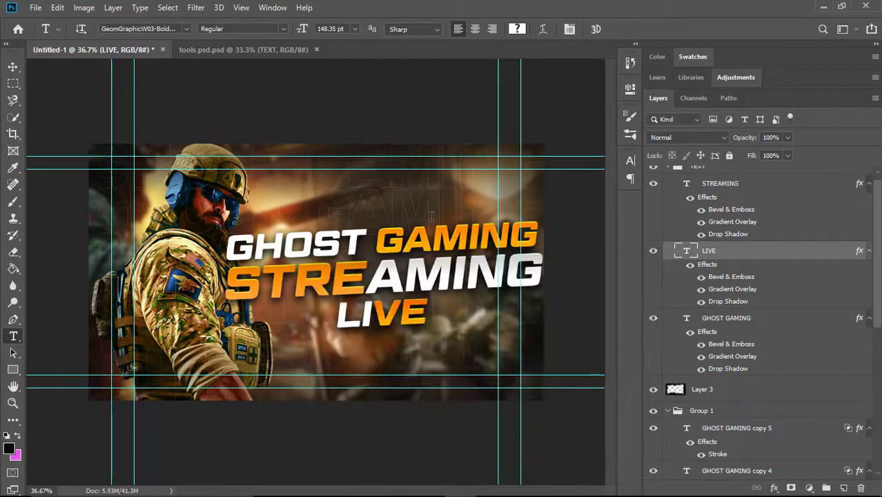
pyautogui.click(616, 28)
# Paste the Bullets group from tools psd into the thumbnail, scaled to about 75.5%
pyautogui.click(242, 49)
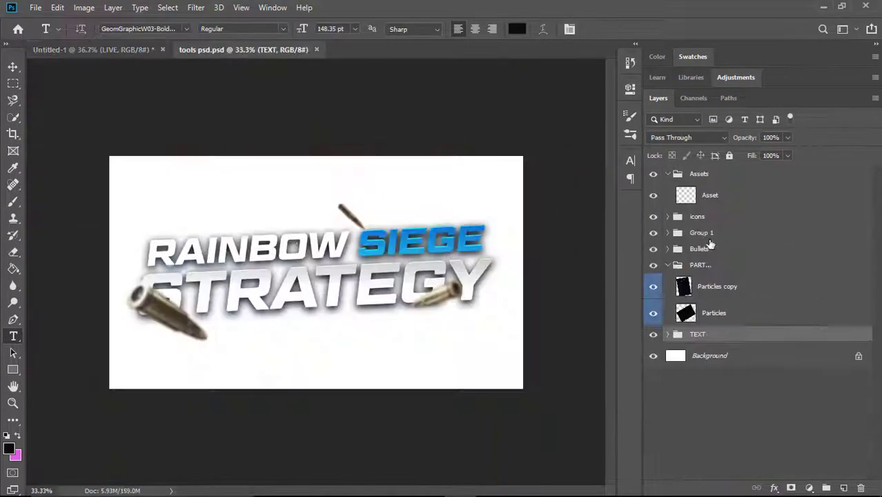
pyautogui.click(714, 247)
pyautogui.click(93, 49)
pyautogui.click(667, 174)
pyautogui.hotkey('ctrl', 'v')
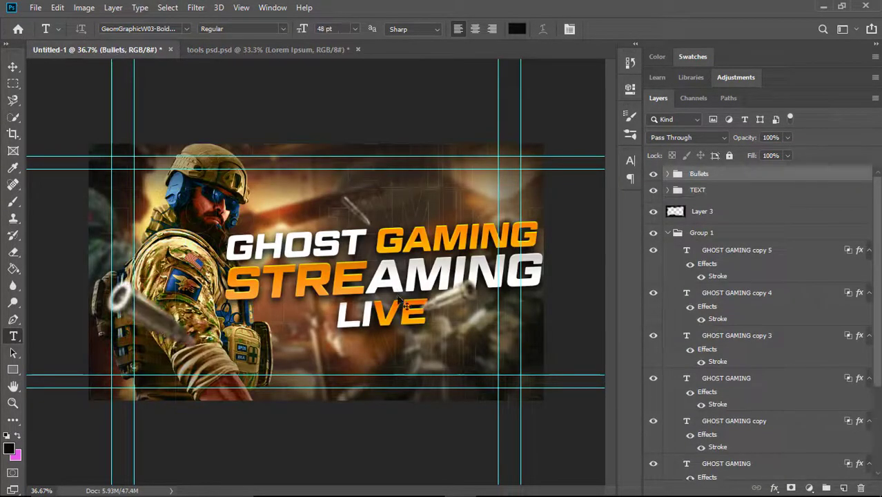
pyautogui.hotkey('ctrl', 't')
pyautogui.moveTo(583, 184); pyautogui.dragTo(503, 264)
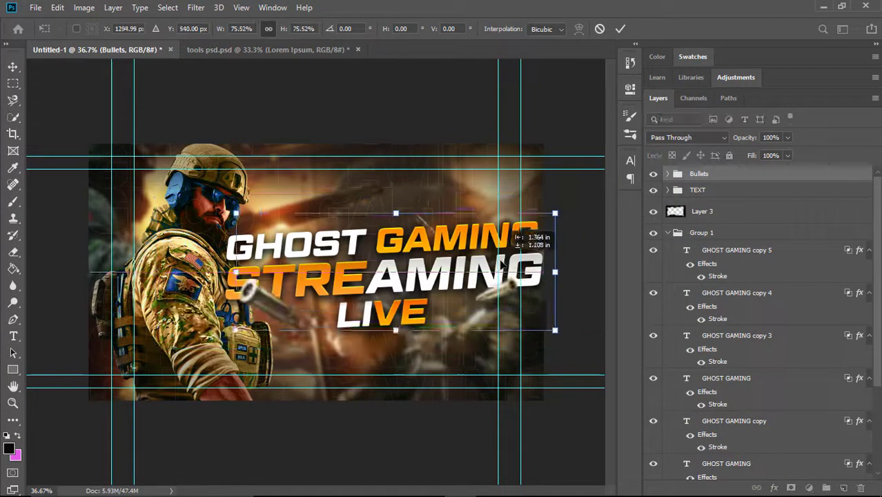
pyautogui.click(620, 29)
# Add a new Layer 4 and fill it solid orange with the Paint Bucket
pyautogui.click(843, 488)
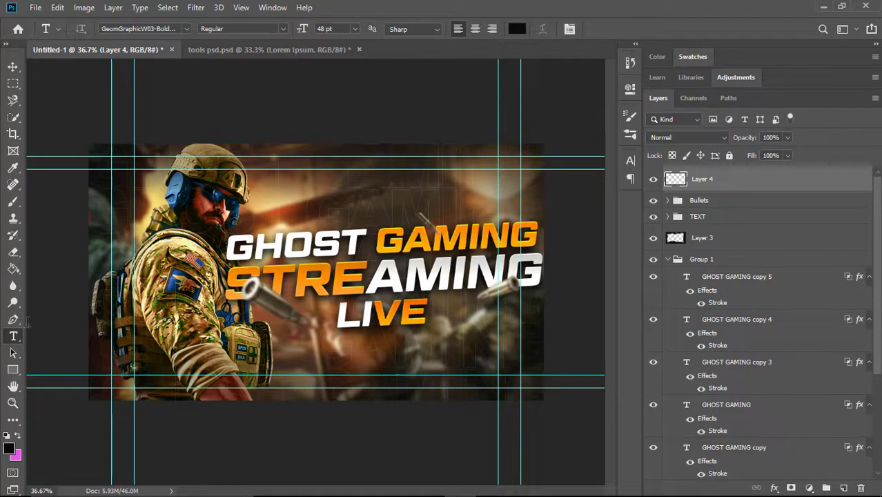
pyautogui.click(9, 448)
pyautogui.click(396, 246)
pyautogui.press('Return')
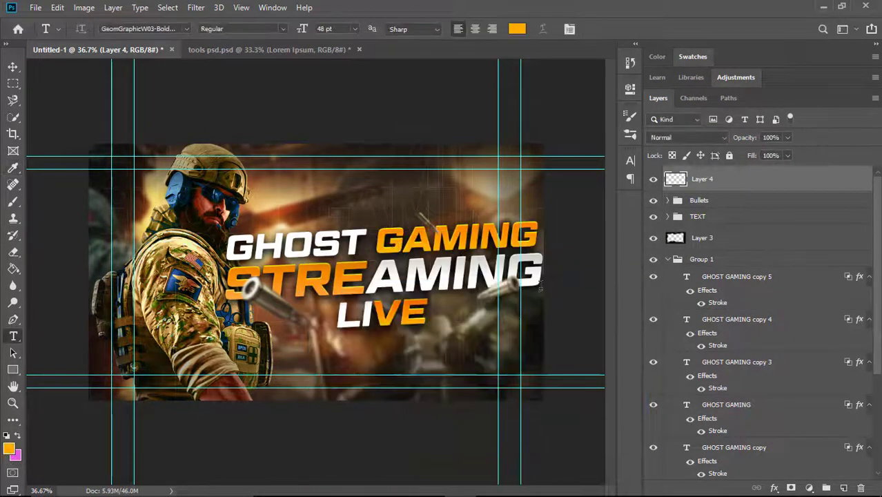
pyautogui.click(13, 268)
pyautogui.click(248, 244)
# Clip orange Layer 4 to the Bullets group with Darker Color blending
pyautogui.rightClick(712, 181)
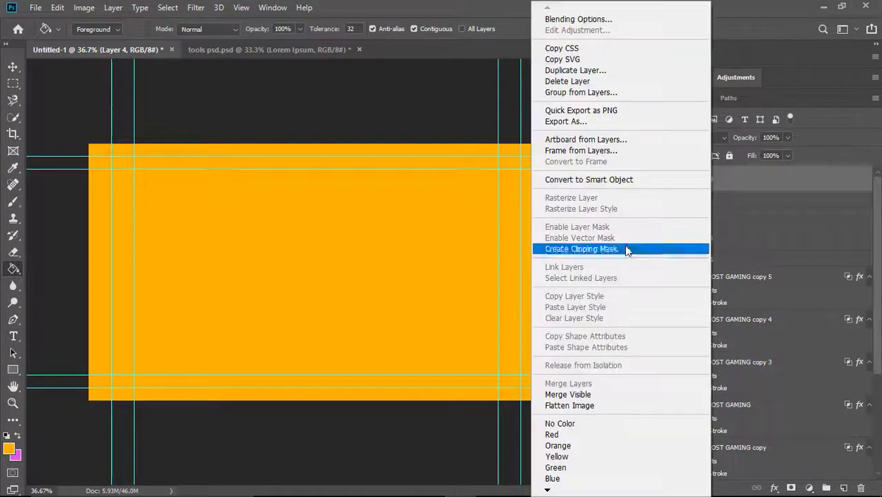
pyautogui.click(561, 248)
pyautogui.click(721, 141)
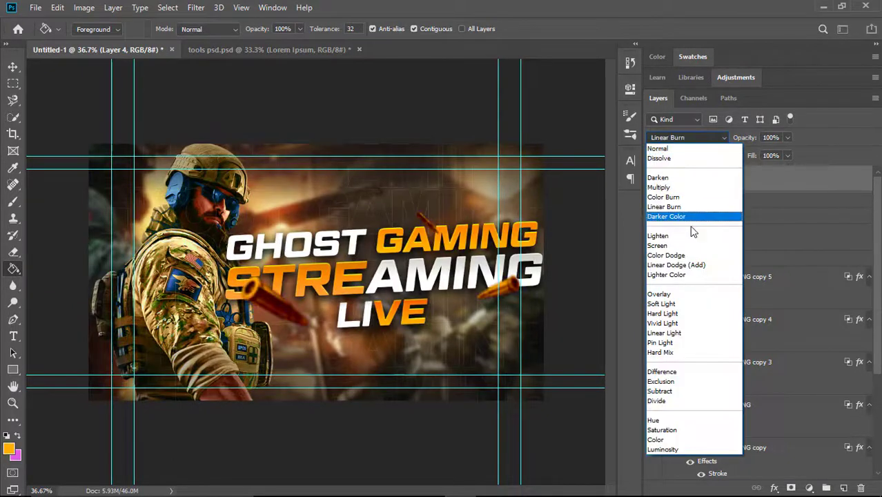
pyautogui.click(692, 216)
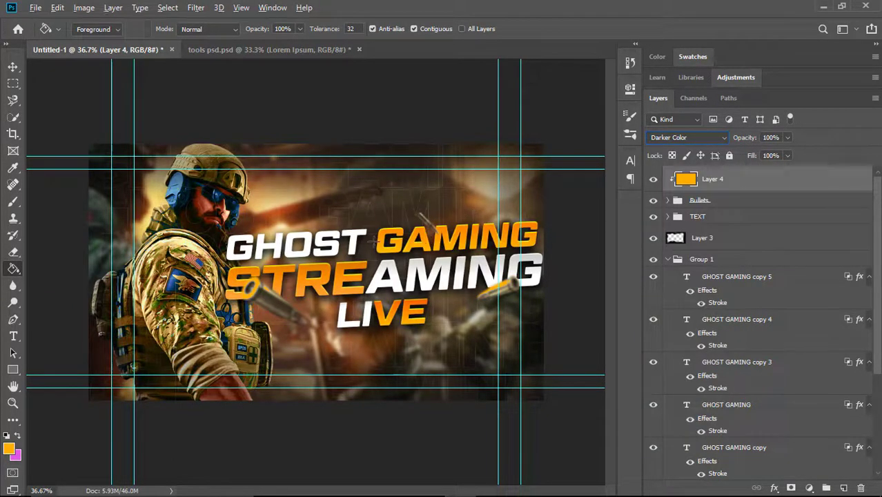
pyautogui.press('v')
# Add Layer 5 clipped to the orange layer, with a 21 px brush for the highlight
pyautogui.keyDown('alt'); pyautogui.scroll(8, 370, 213); pyautogui.keyUp('alt')
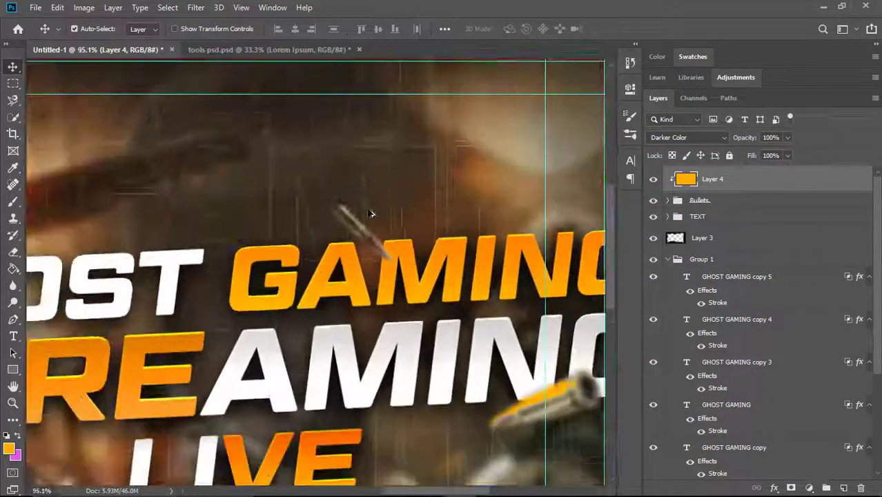
pyautogui.keyDown('alt'); pyautogui.scroll(5, 370, 214); pyautogui.keyUp('alt')
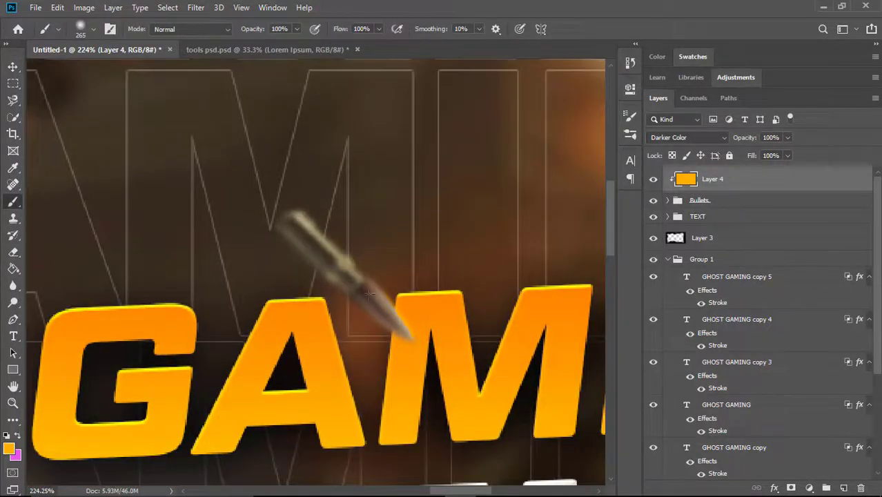
pyautogui.click(843, 487)
pyautogui.moveTo(373, 305); pyautogui.dragTo(156, 347)
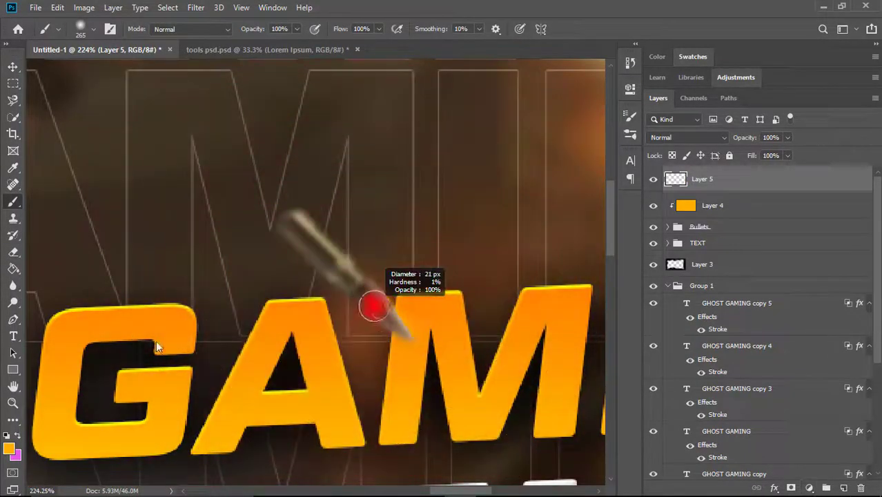
pyautogui.rightClick(721, 179)
pyautogui.click(594, 250)
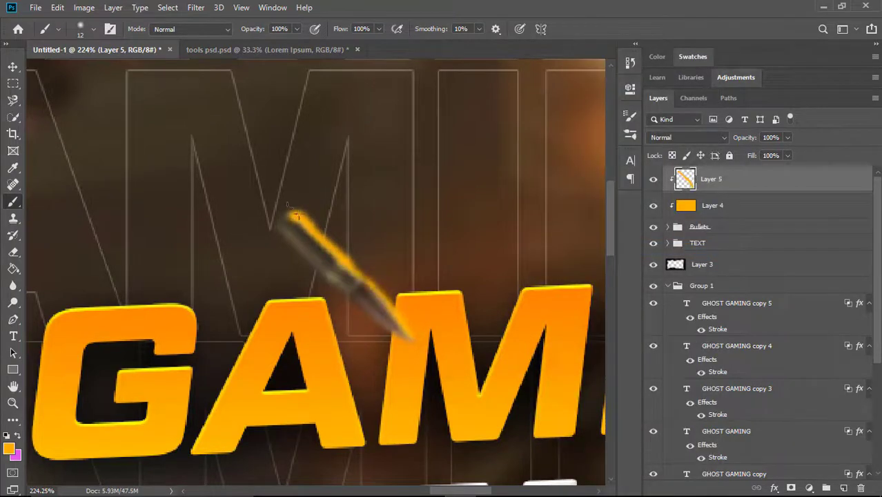
pyautogui.keyDown('alt'); pyautogui.scroll(-5, 295, 214); pyautogui.keyUp('alt')
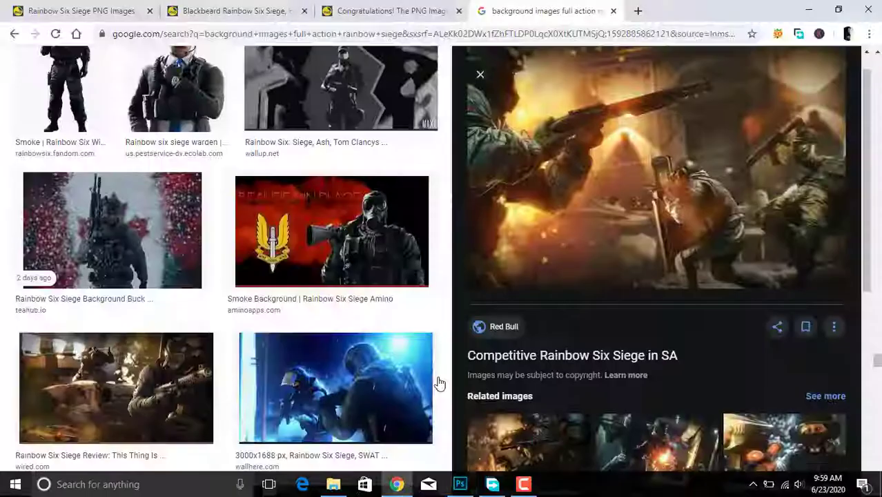
# Search Google Images for Rainbow Siege logos and pick the transparent R6 shield logo
pyautogui.click(637, 10)
pyautogui.write('RA')
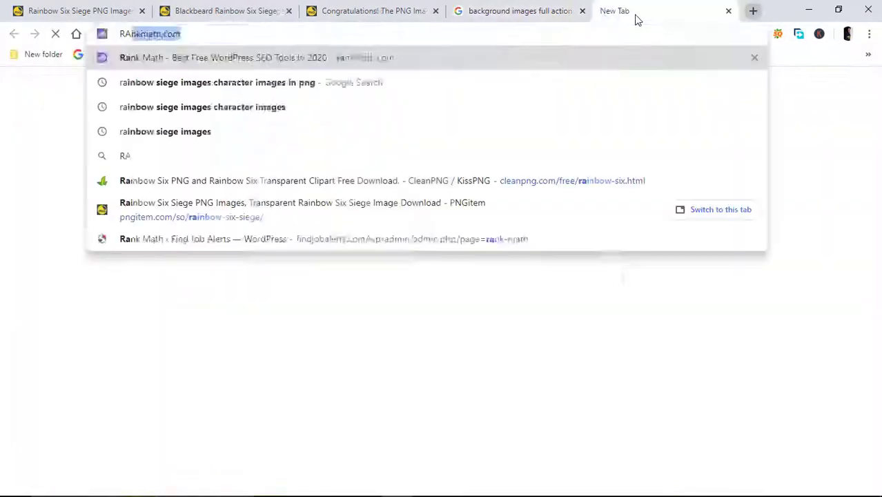
pyautogui.write('INBOW SIEGE LOGO IKMAGES')
pyautogui.press('Return')
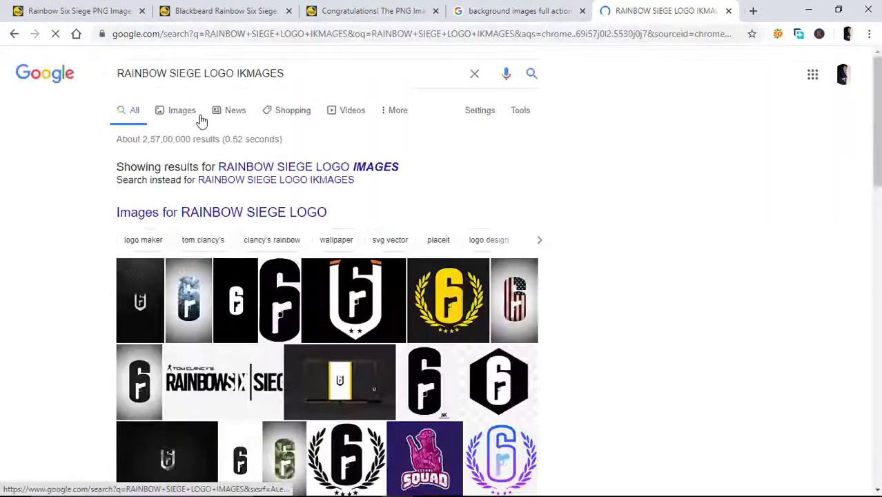
pyautogui.click(195, 111)
pyautogui.scroll(-4, 414, 193)
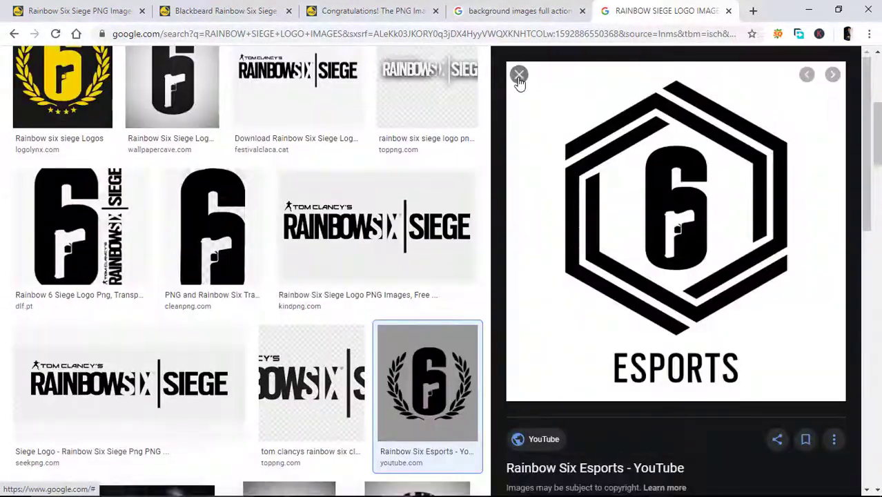
pyautogui.click(518, 74)
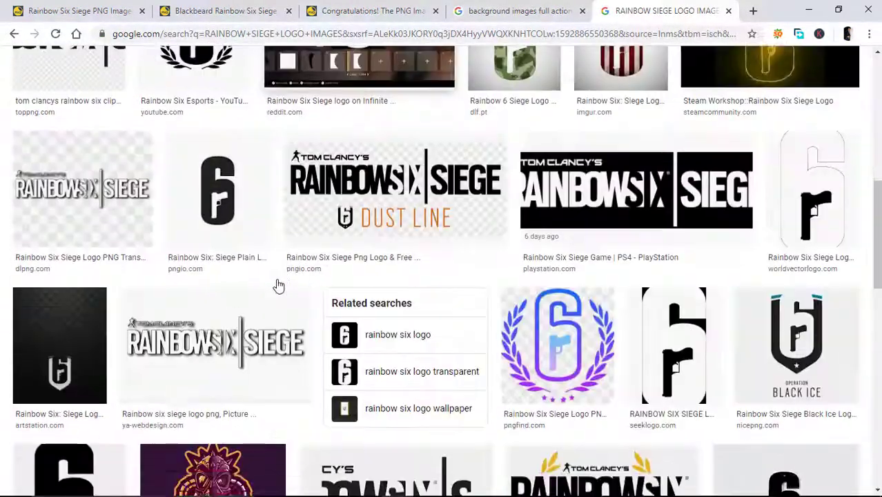
pyautogui.scroll(-4, 276, 286)
pyautogui.scroll(-4, 276, 286)
pyautogui.click(276, 286)
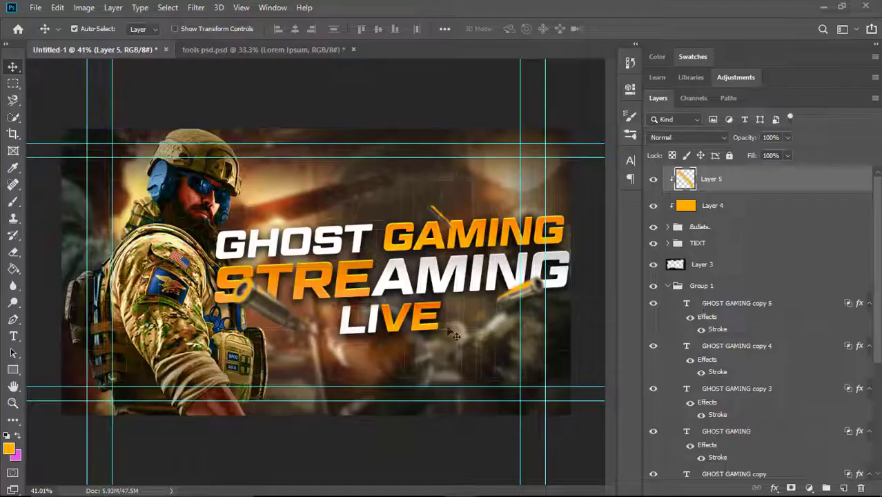
# Paste the logo into the thumbnail and Magic Eraser its black background
pyautogui.hotkey('ctrl', 'v')
pyautogui.rightClick(20, 254)
pyautogui.click(76, 276)
pyautogui.click(324, 265)
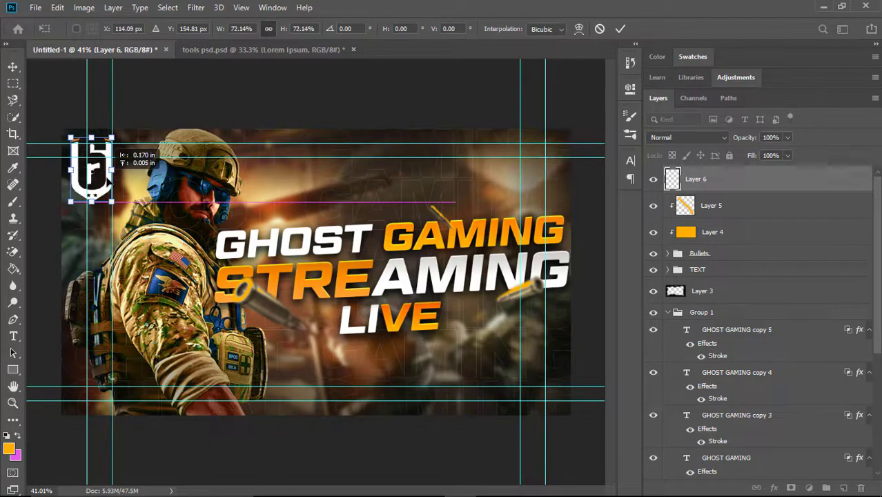
# Place the logo top-left and scale it down to about 79%
pyautogui.click(620, 28)
pyautogui.hotkey('ctrl', 't')
pyautogui.moveTo(113, 199); pyautogui.dragTo(104, 185)
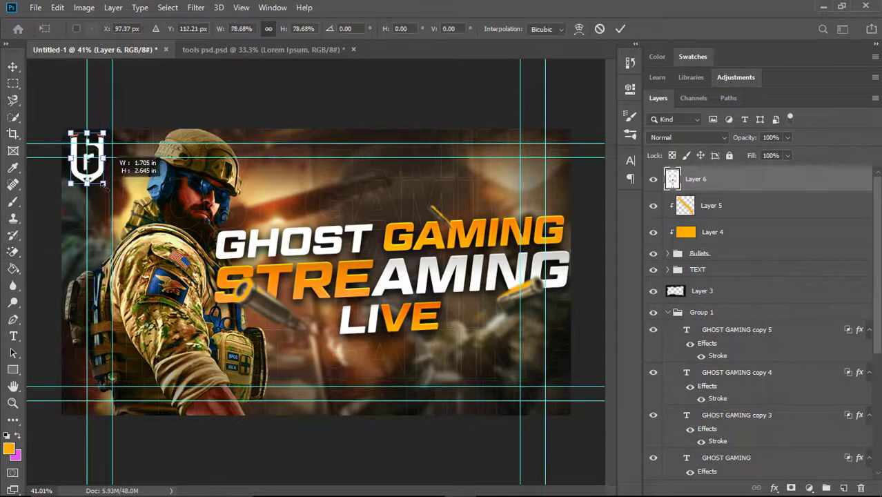
pyautogui.click(619, 29)
# Add a new layer clipped to the logo and brush orange over it
pyautogui.click(9, 448)
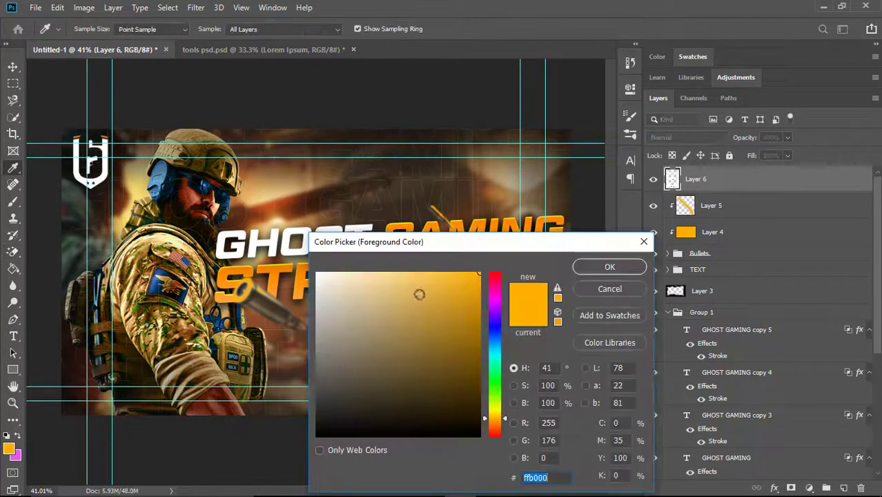
pyautogui.click(609, 263)
pyautogui.click(843, 487)
pyautogui.rightClick(711, 179)
pyautogui.click(675, 248)
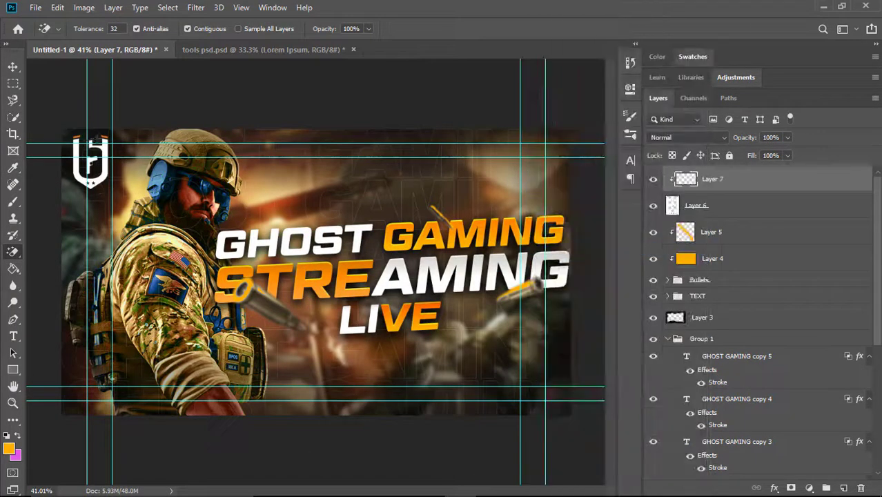
pyautogui.press('b')
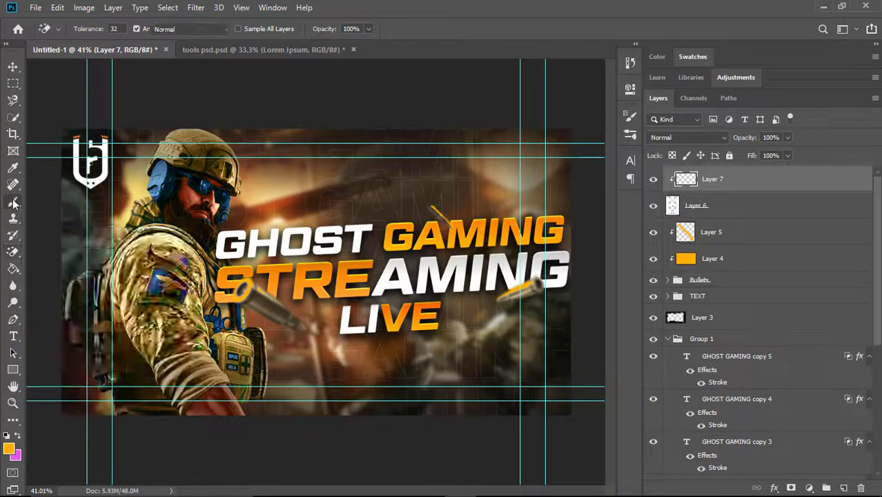
pyautogui.scroll(3, 104, 172)
pyautogui.moveTo(469, 490); pyautogui.dragTo(319, 491)
pyautogui.moveTo(252, 169); pyautogui.dragTo(269, 196)
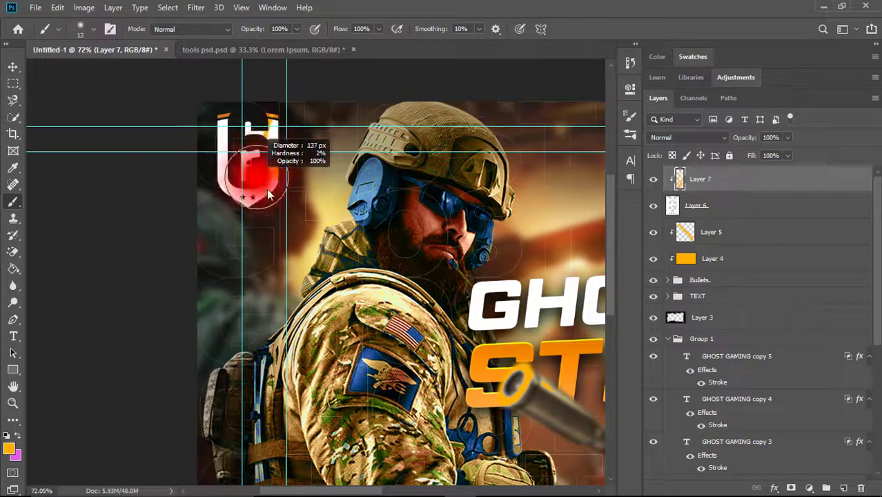
# Keep the tint layer on Normal blending and set its fill to 73%
pyautogui.scroll(-3, 263, 181)
pyautogui.scroll(2, 262, 180)
pyautogui.click(686, 138)
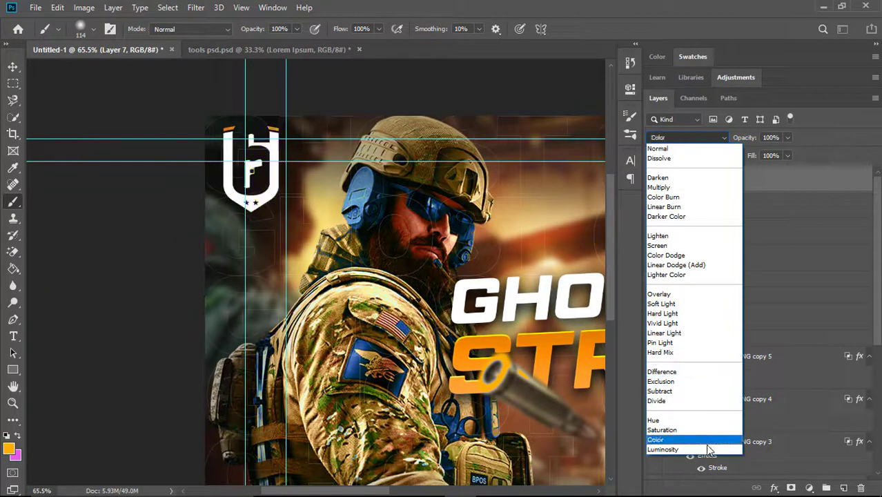
pyautogui.press('Escape')
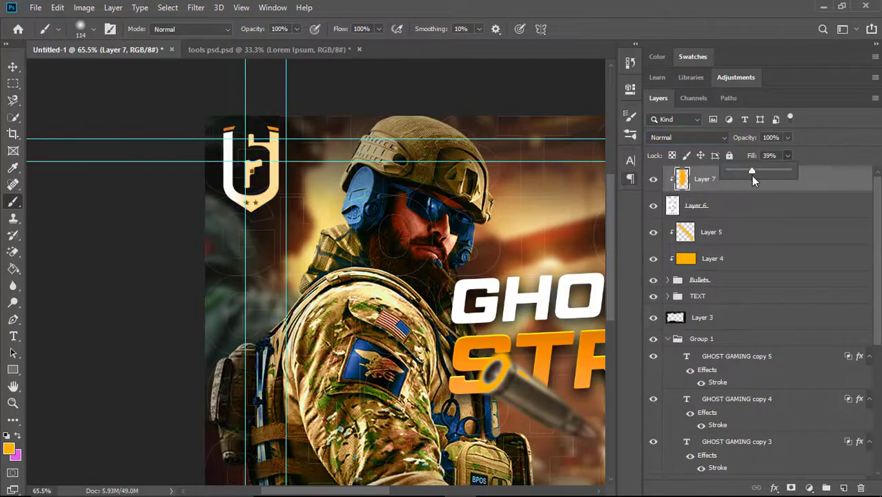
pyautogui.moveTo(752, 172); pyautogui.dragTo(761, 170)
pyautogui.scroll(-3, 329, 238)
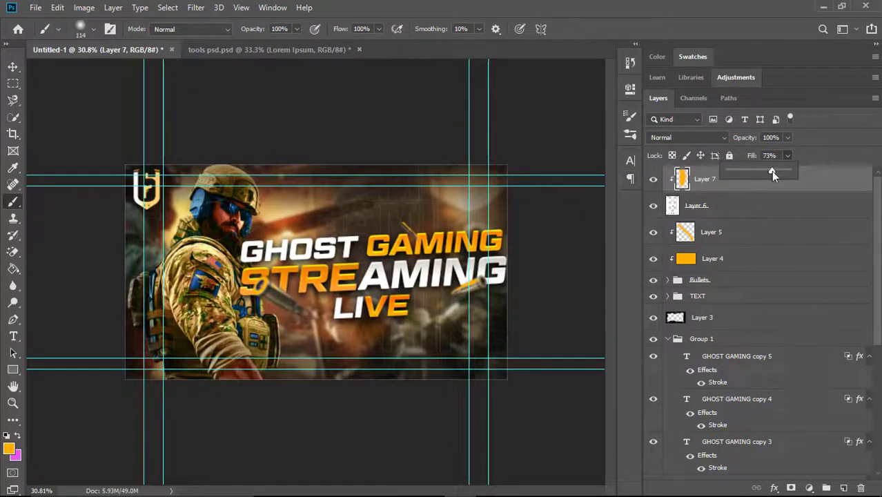
pyautogui.scroll(2, 386, 228)
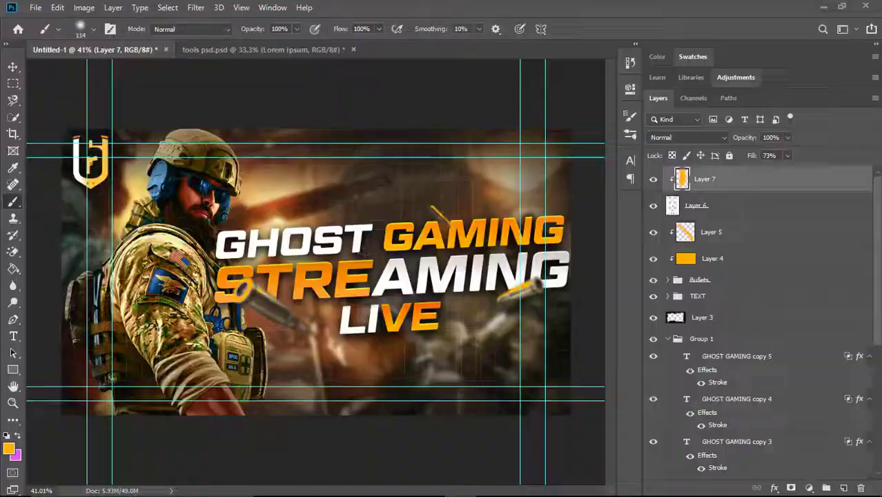
pyautogui.click(266, 49)
# Copy the Particles layer from tools psd.psd and paste it into the thumbnail
pyautogui.click(736, 307)
pyautogui.click(723, 337)
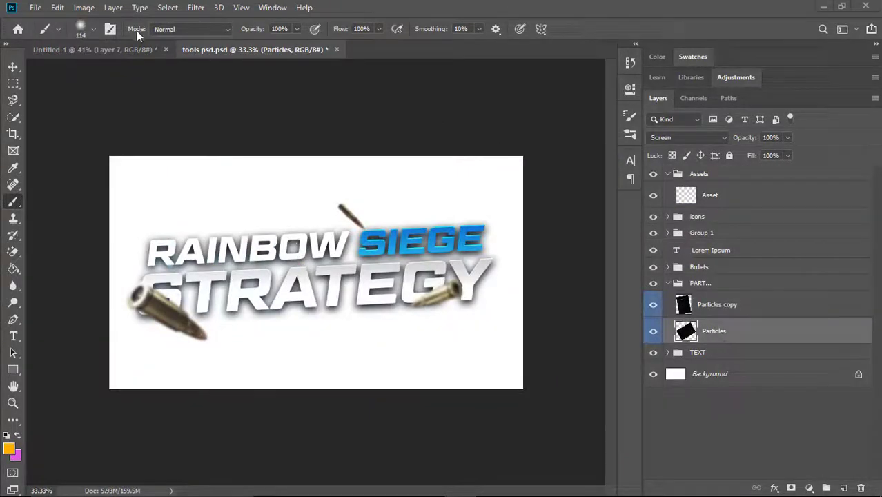
pyautogui.click(93, 48)
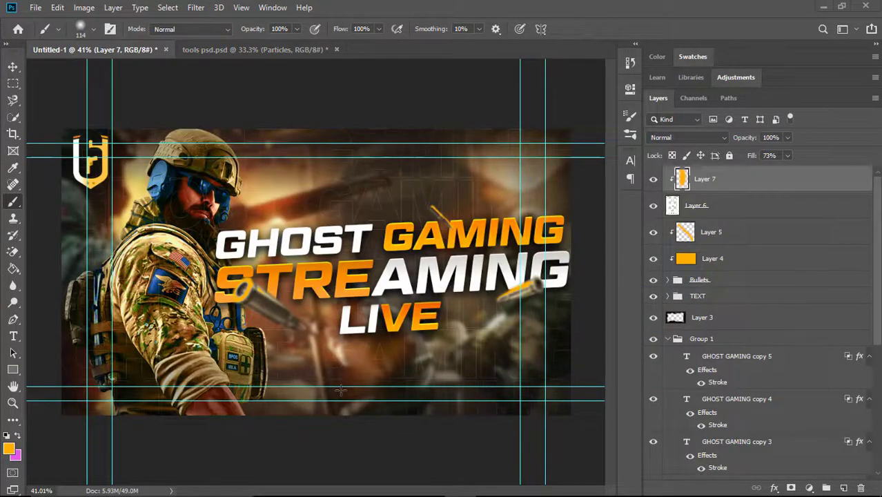
pyautogui.hotkey('ctrl', 'v')
pyautogui.hotkey('ctrl', 't')
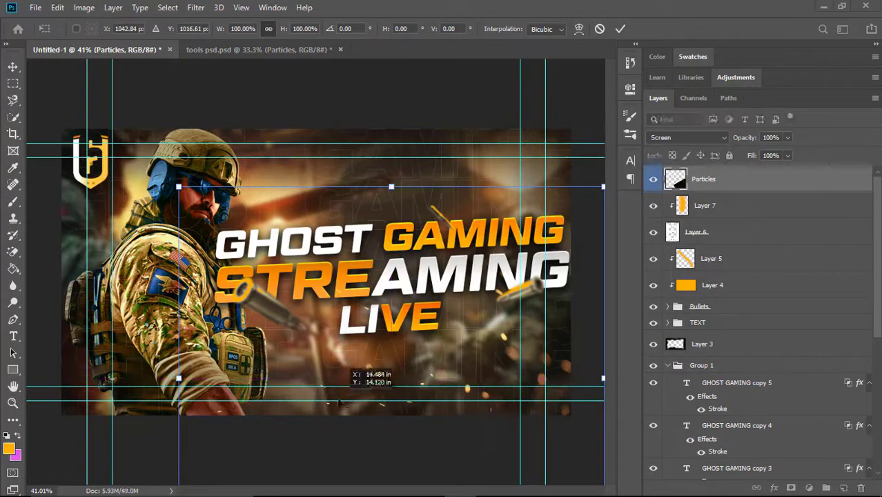
pyautogui.press('Return')
pyautogui.press('b')
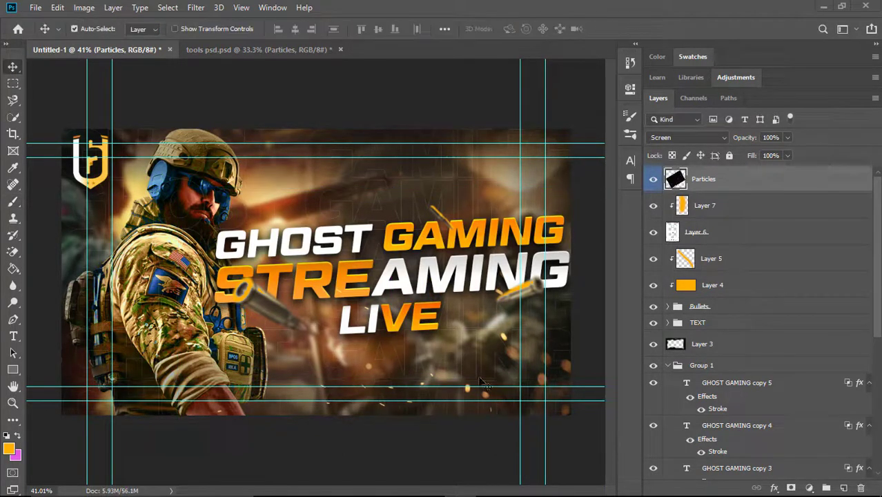
pyautogui.scroll(-3, 481, 381)
# Duplicate the Particles layer and place the copy
pyautogui.hotkey('ctrl', 'j')
pyautogui.hotkey('ctrl', 't')
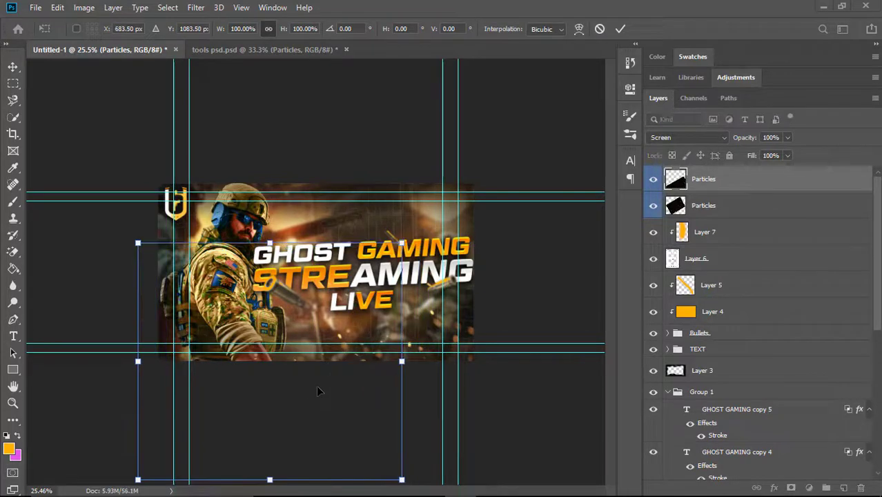
pyautogui.click(620, 29)
pyautogui.scroll(2, 414, 311)
# Reposition the lower Particles layer across the thumbnail and lock it
pyautogui.click(703, 205)
pyautogui.hotkey('ctrl', 't')
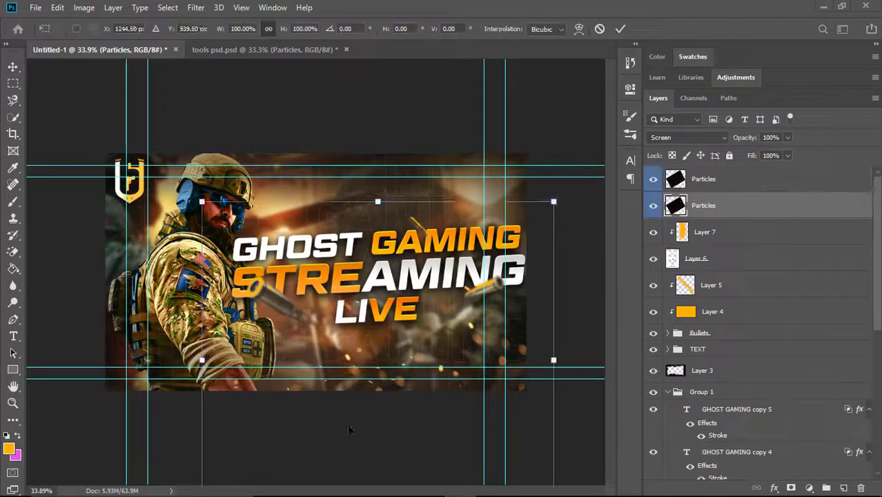
pyautogui.moveTo(351, 430); pyautogui.dragTo(376, 439)
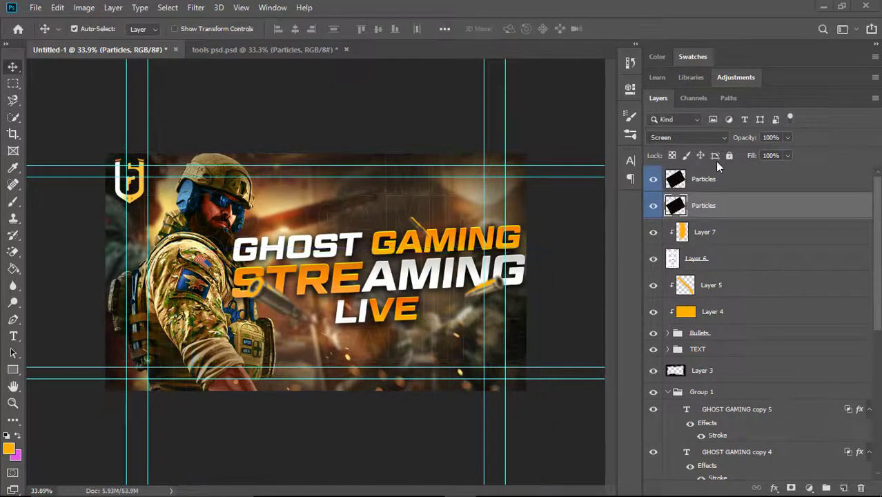
pyautogui.moveTo(429, 403); pyautogui.dragTo(317, 376)
pyautogui.click(621, 29)
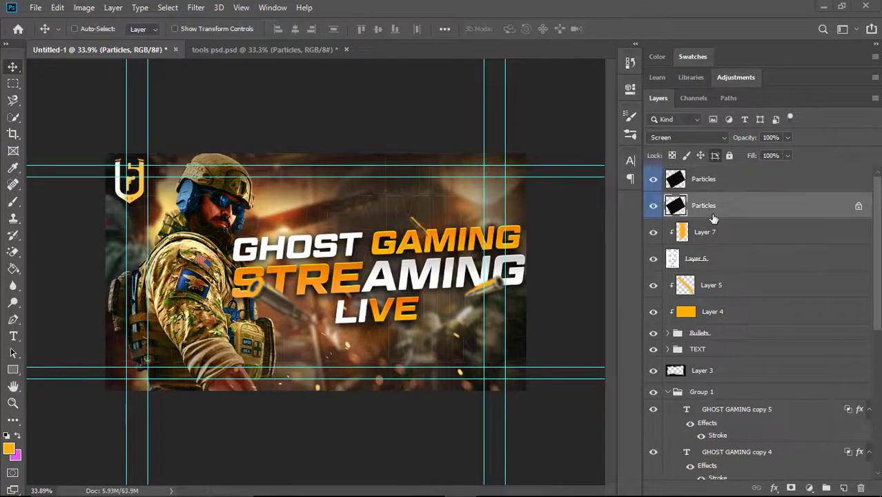
pyautogui.hotkey('ctrl', 't')
pyautogui.moveTo(238, 324); pyautogui.dragTo(424, 317)
pyautogui.click(619, 29)
pyautogui.scroll(2, 297, 272)
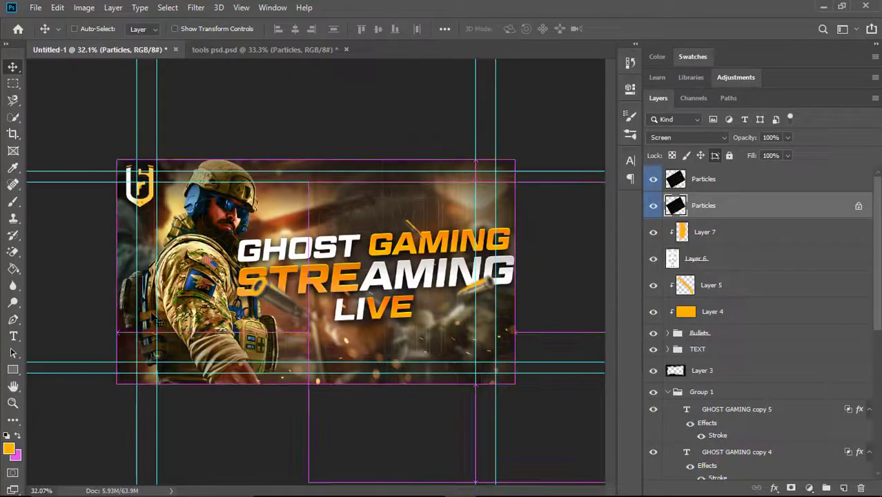
# Save a JPEG copy of the thumbnail named R20 in D:\Aimgod\GG Thumbnail
pyautogui.hotkey('ctrl', 'shift', 's')
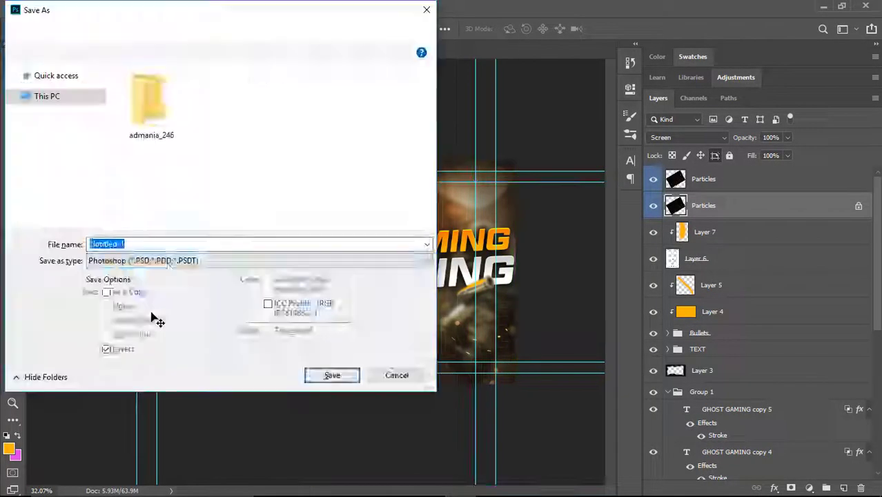
pyautogui.click(207, 260)
pyautogui.click(117, 364)
pyautogui.scroll(-3, 55, 172)
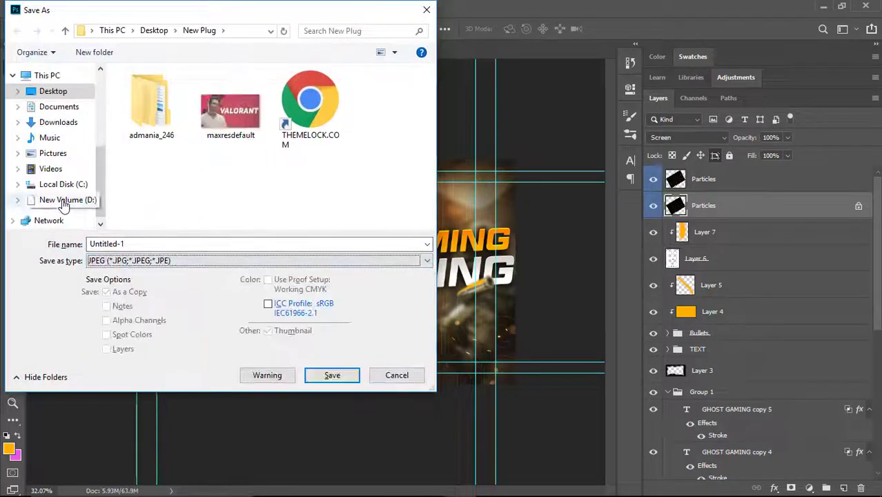
pyautogui.click(69, 196)
pyautogui.doubleClick(151, 104)
pyautogui.doubleClick(319, 99)
pyautogui.scroll(-1, 262, 207)
pyautogui.write('R')
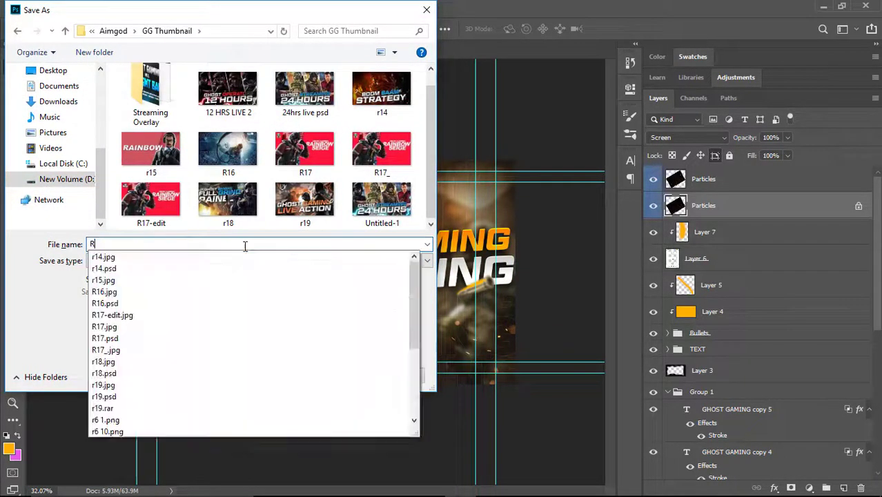
pyautogui.write('20')
pyautogui.press('Return')
# Save the thumbnail again as R20 in Photoshop PSD format, accepting the JPEG quality options
pyautogui.press('Return')
pyautogui.hotkey('ctrl', 'shift', 's')
pyautogui.write('R')
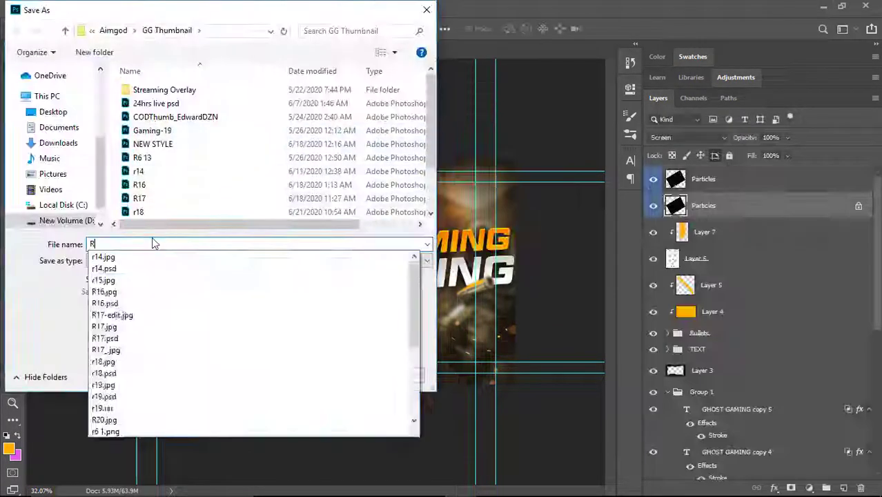
pyautogui.write('20')
pyautogui.click(330, 373)
pyautogui.press('Return')
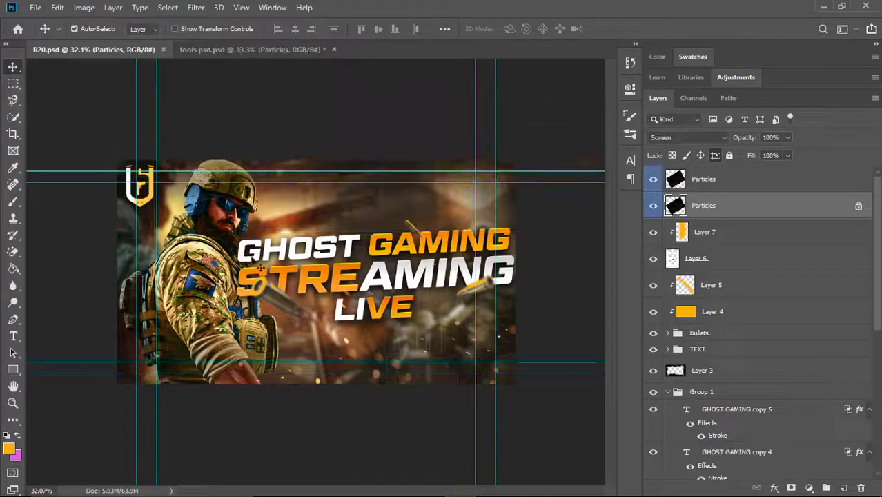